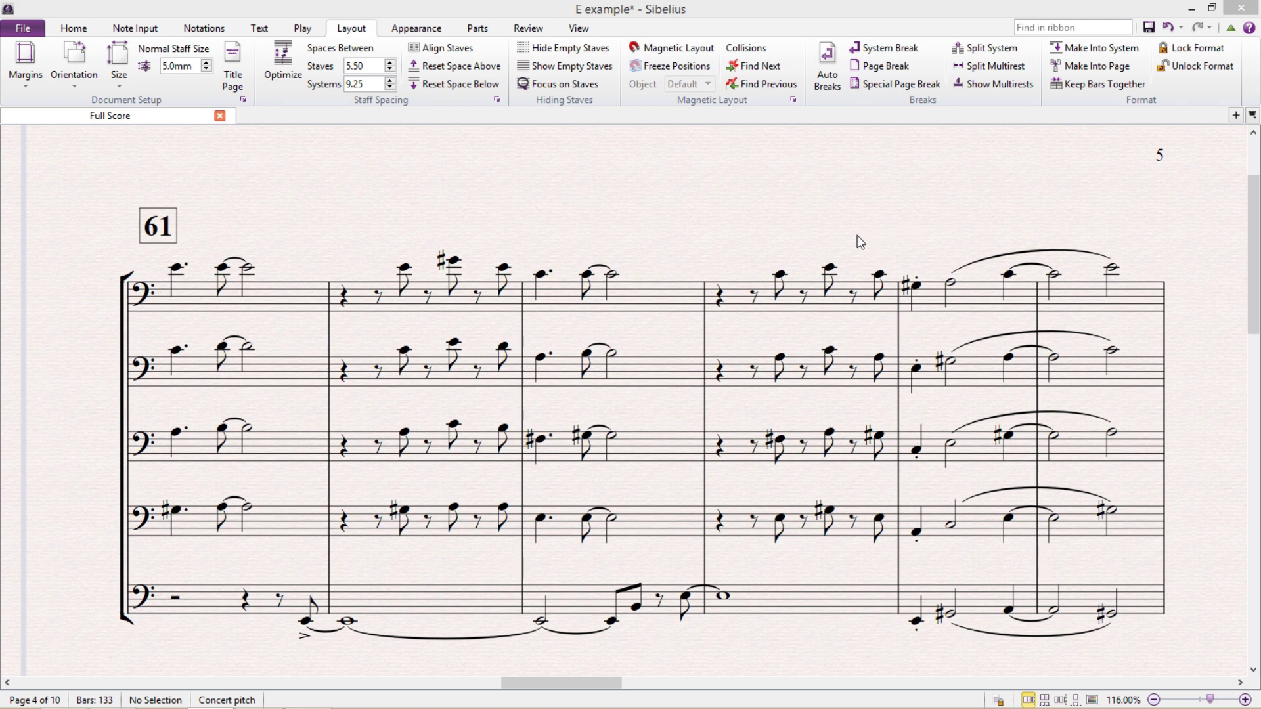
# Set the top Trombone staff in bars 61–66 to the Small 3.8mm staff size
pyautogui.doubleClick(675, 295)
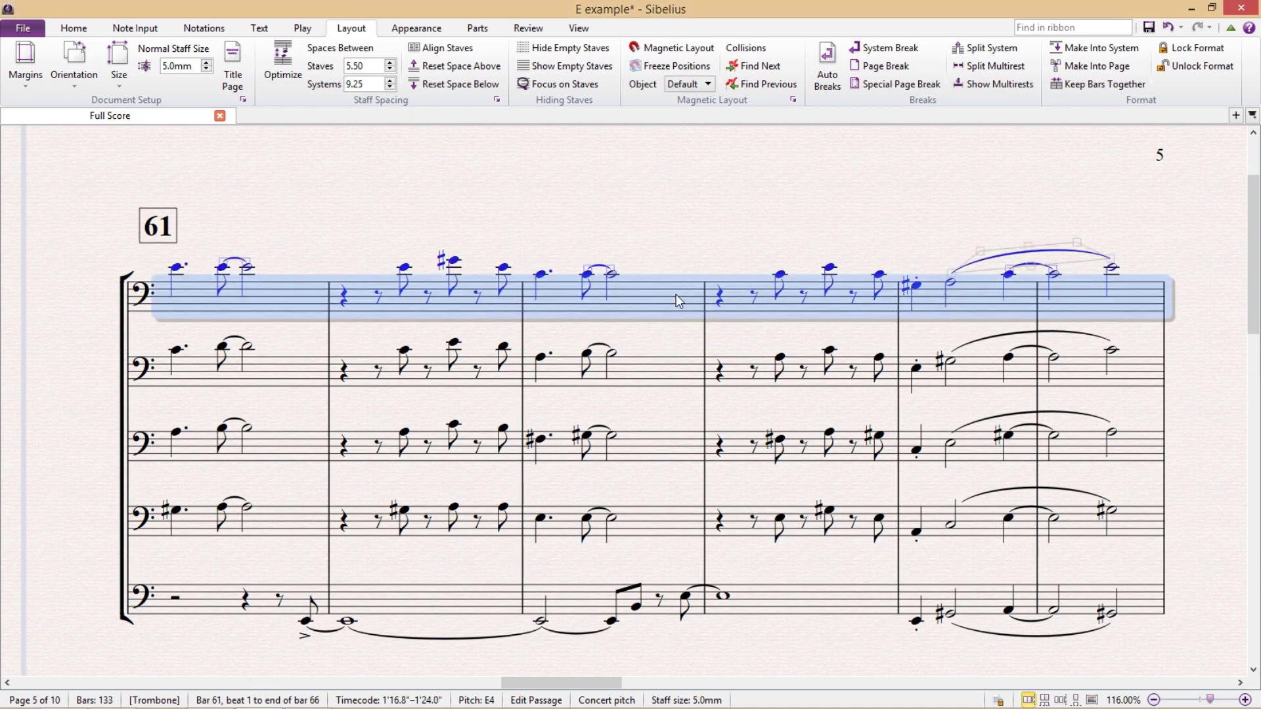
pyautogui.hotkey('ctrl', 'alt', 'i')
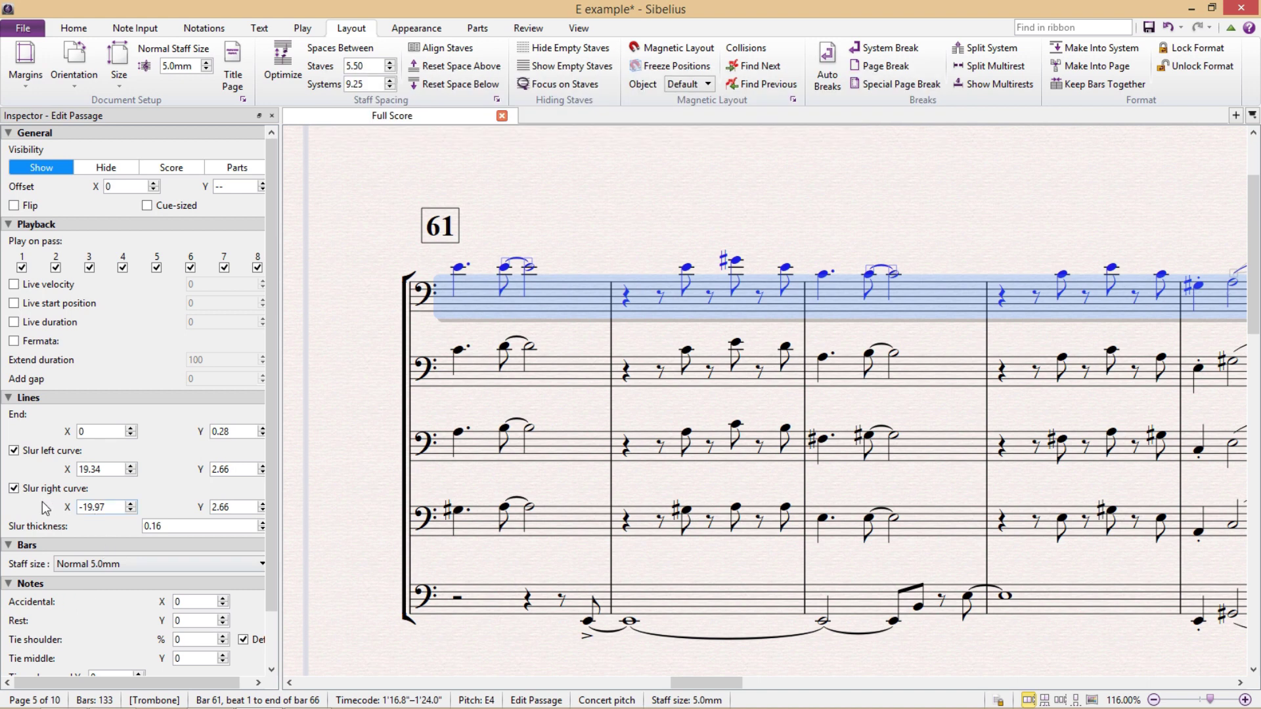
pyautogui.click(209, 569)
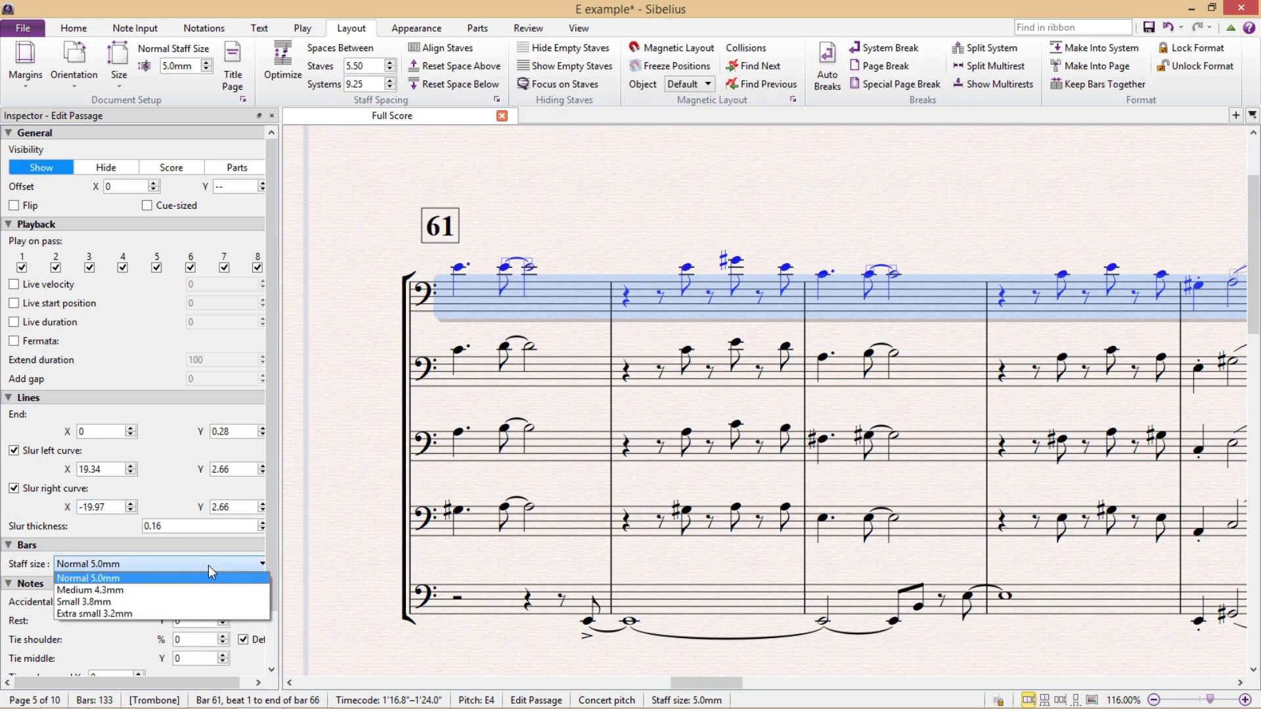
pyautogui.click(196, 601)
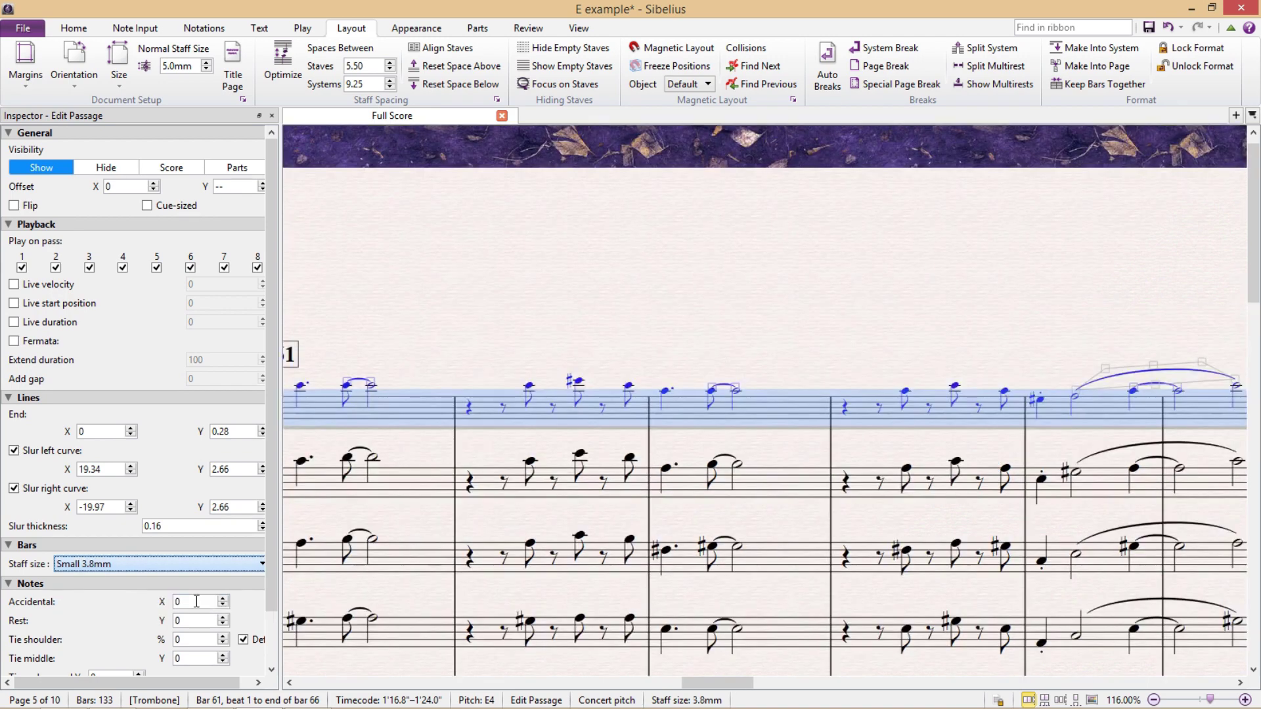
pyautogui.hotkey('ctrl', 'alt', 'i')
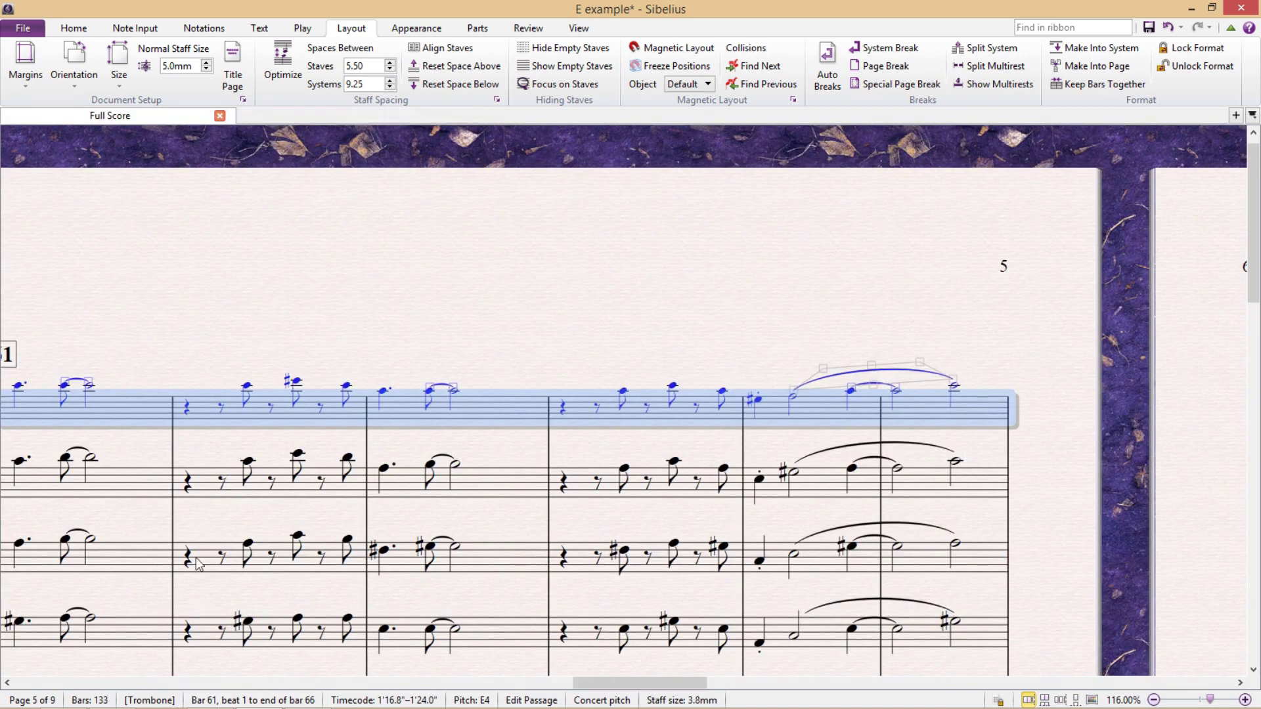
pyautogui.press('Escape')
pyautogui.moveTo(235, 300); pyautogui.dragTo(348, 235)
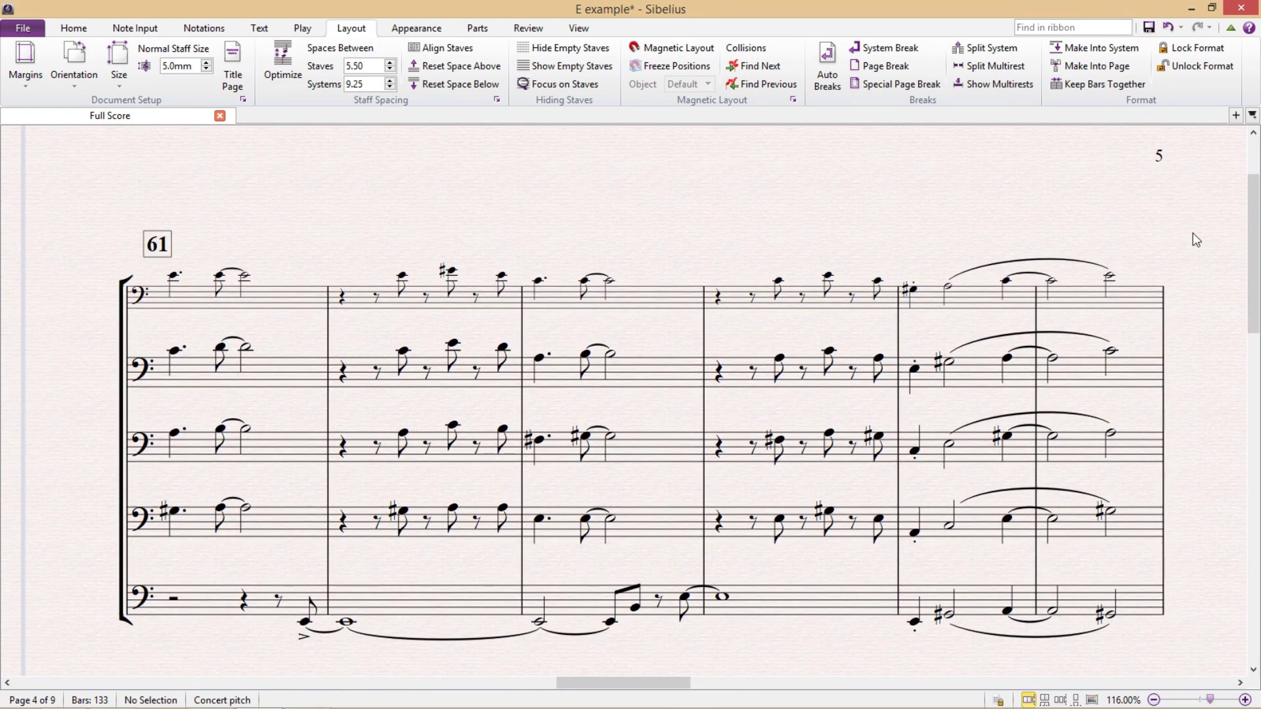
pyautogui.moveTo(1192, 234)
pyautogui.mouseDown()
pyautogui.moveTo(1092, 262)
pyautogui.moveTo(1077, 145)
pyautogui.moveTo(1200, 220)
pyautogui.moveTo(1087, 243)
pyautogui.moveTo(479, 241)
pyautogui.moveTo(1170, 206)
pyautogui.moveTo(1173, 224)
pyautogui.mouseUp()
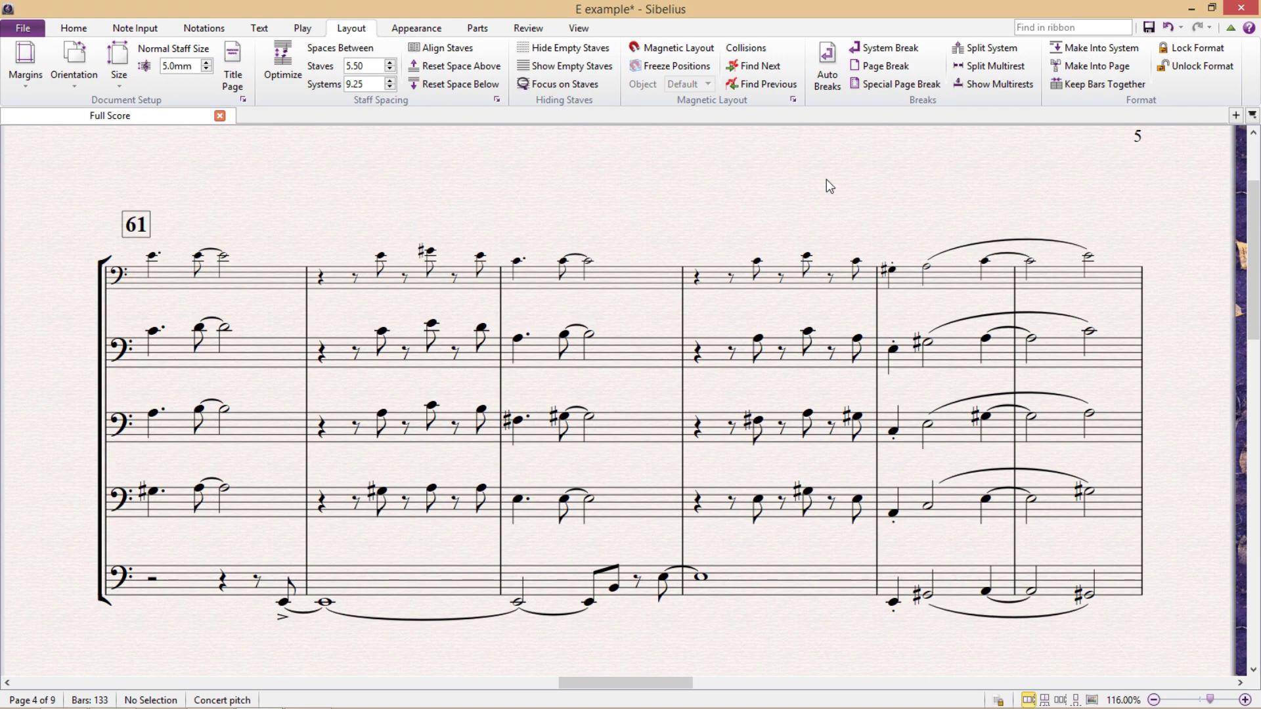
pyautogui.doubleClick(633, 284)
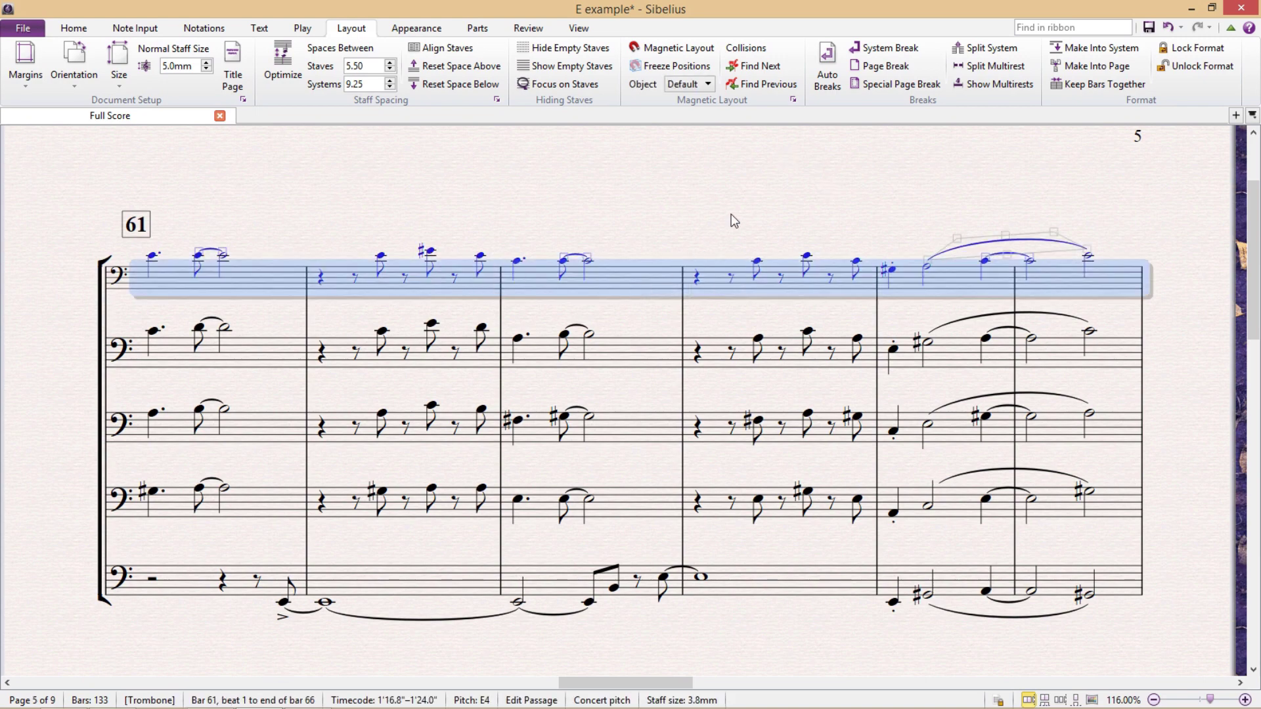
pyautogui.hotkey('ctrl', 'alt', 'i')
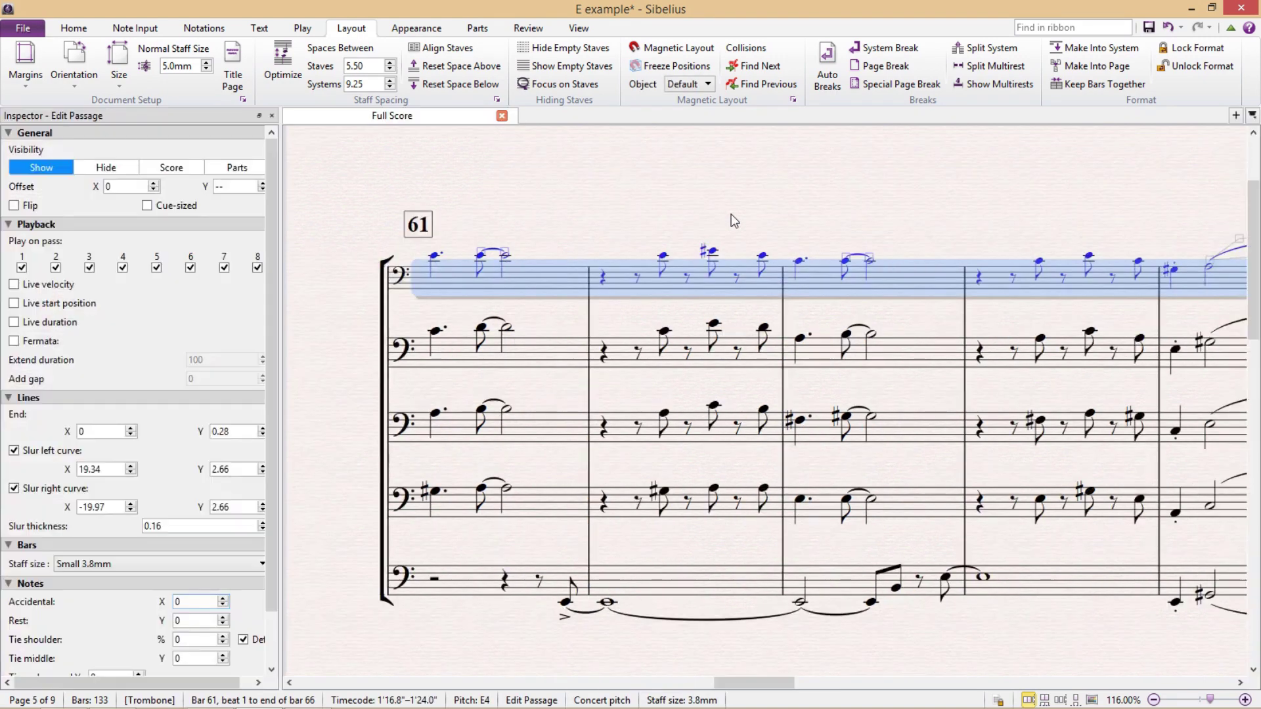
pyautogui.click(174, 563)
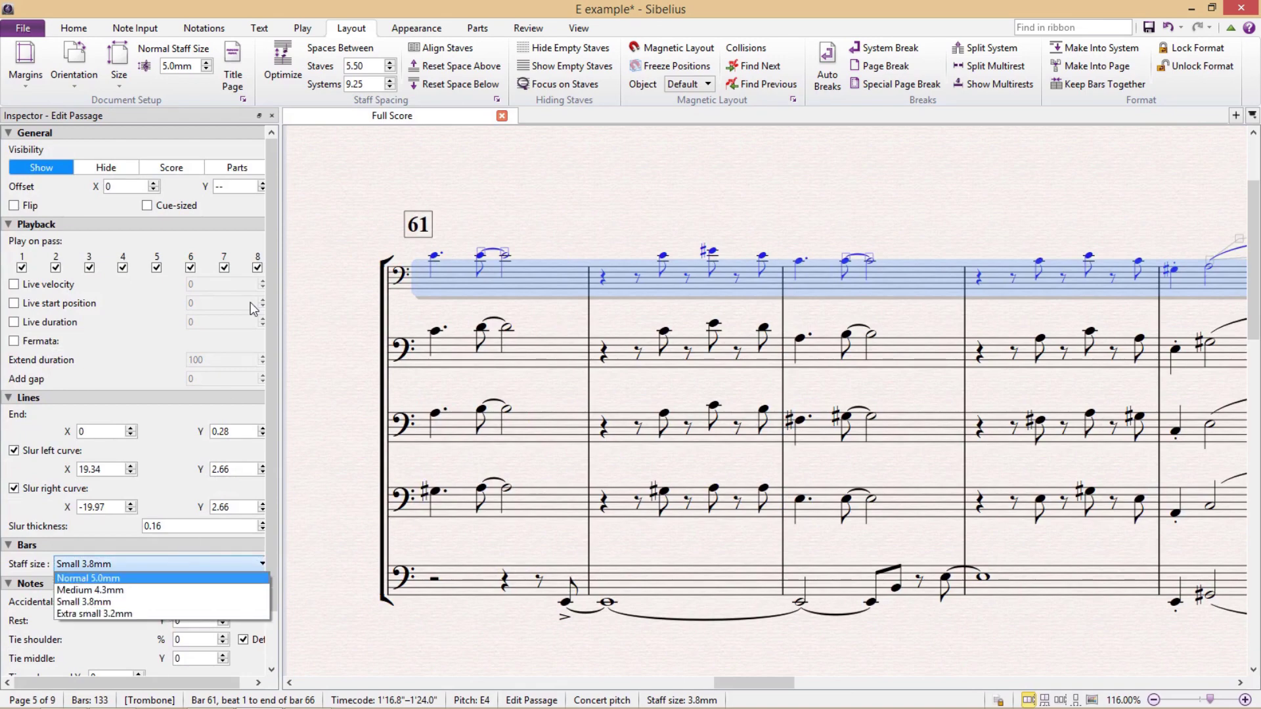
pyautogui.press('Escape')
pyautogui.hotkey('ctrl', 'alt', 'i')
pyautogui.press('Escape')
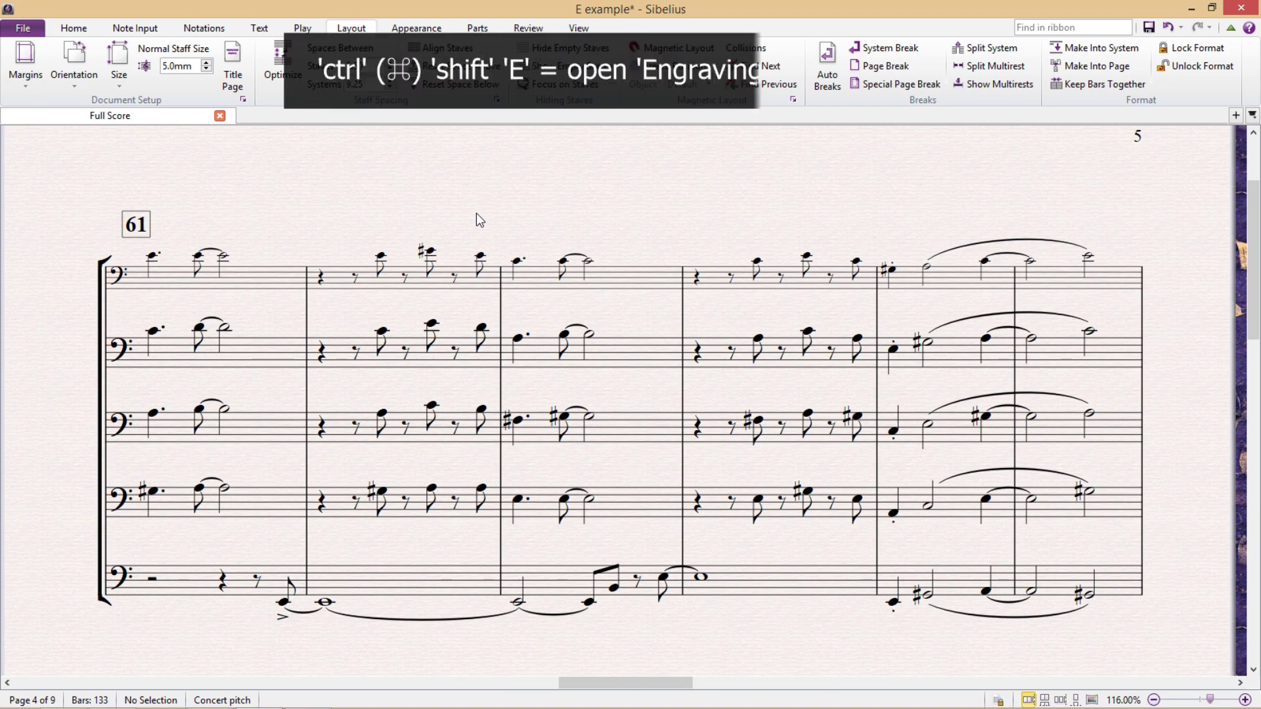
# In Engraving Rules, set the Extra small staff size to 2.0mm
pyautogui.hotkey('ctrl', 'shift', 'e')
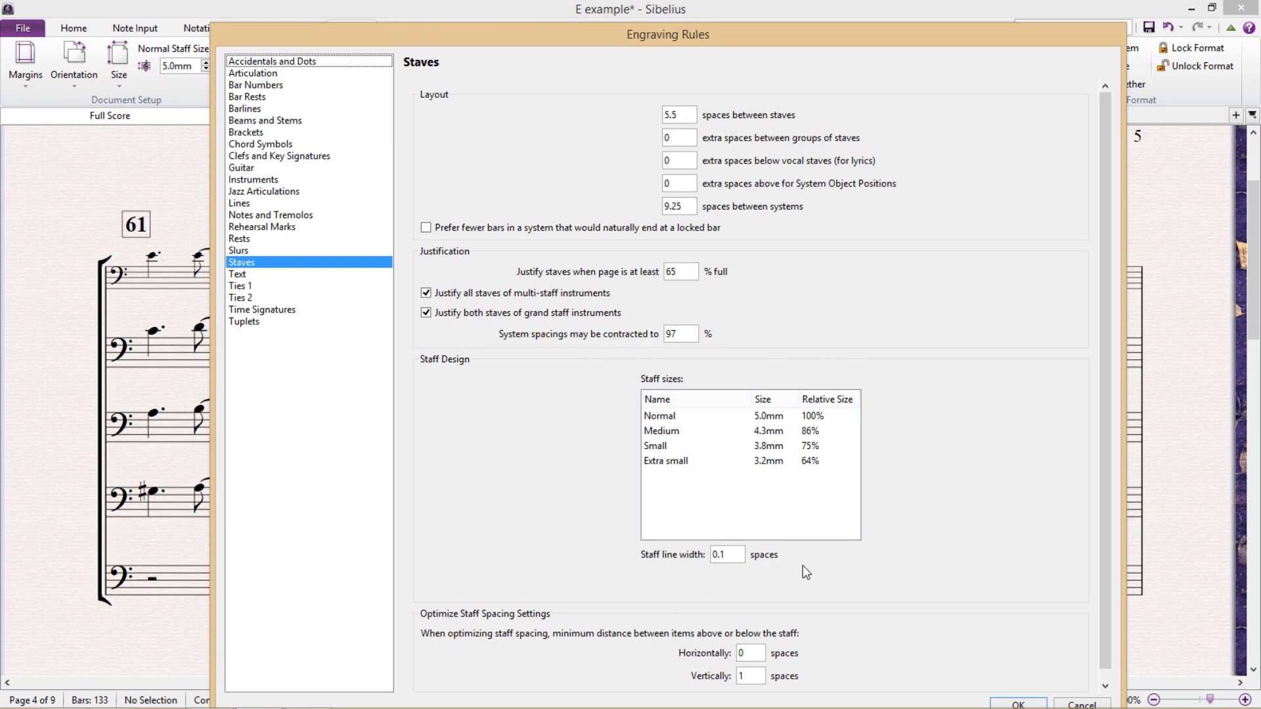
pyautogui.click(762, 460)
pyautogui.write('2')
pyautogui.press('Return')
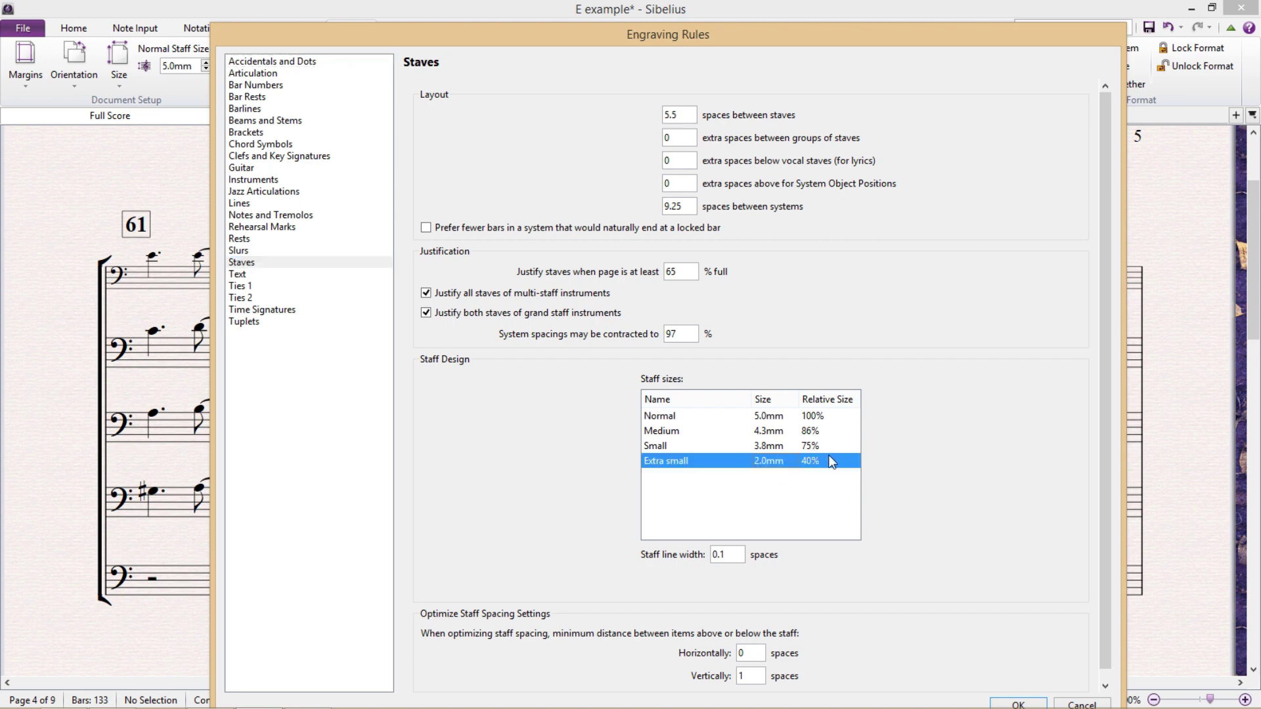
# Set the Small staff's relative size to 90% and the Medium staff's to 60%
pyautogui.doubleClick(810, 445)
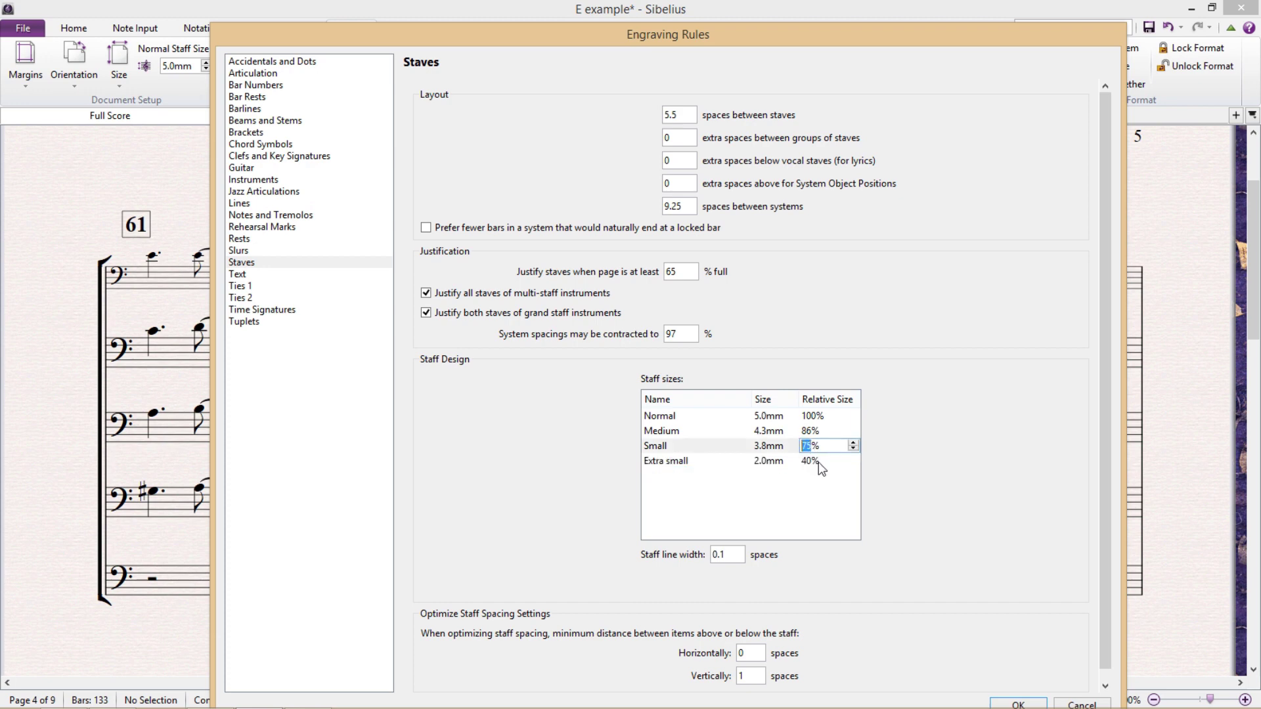
pyautogui.write('50')
pyautogui.press('Return')
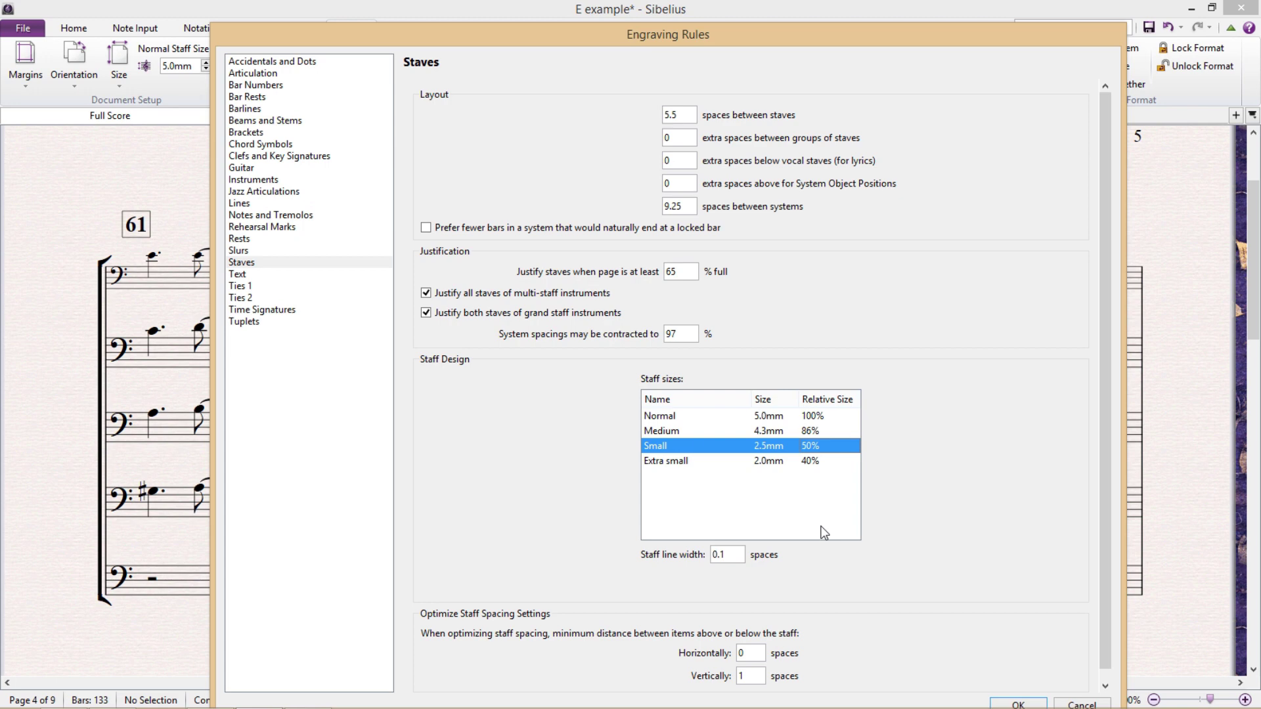
pyautogui.click(813, 446)
pyautogui.press('BackSpace')
pyautogui.press('BackSpace')
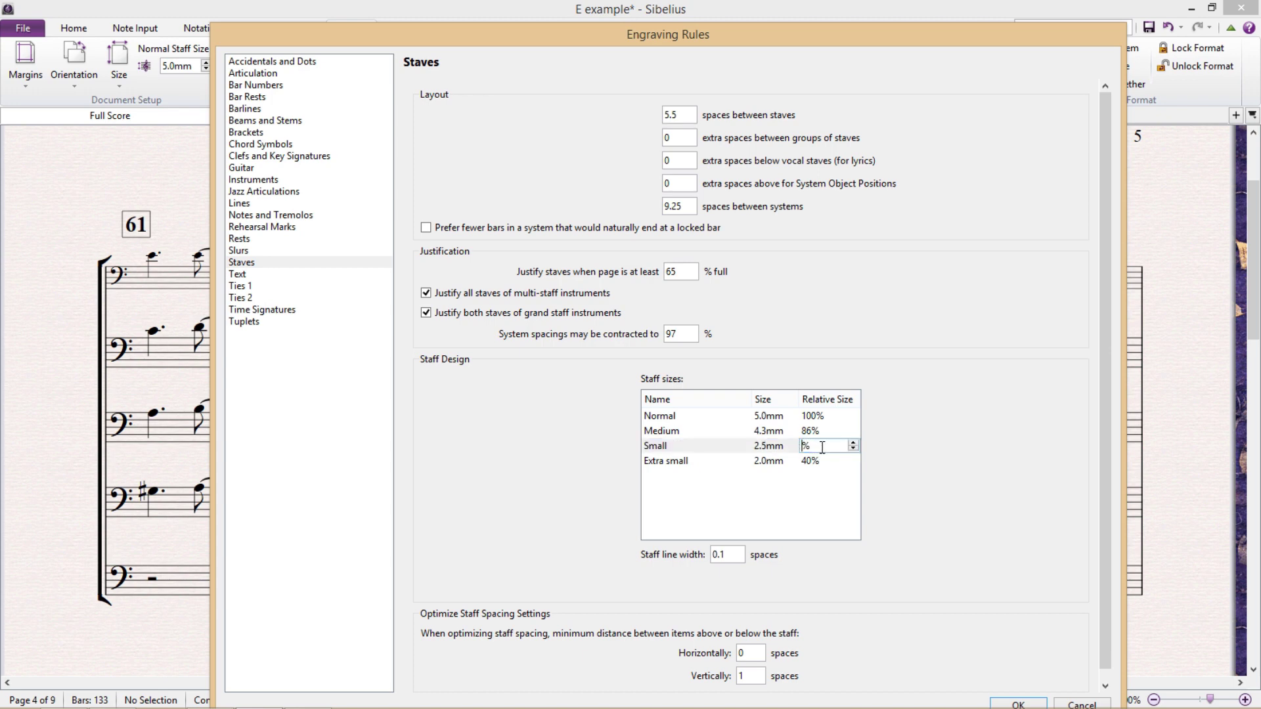
pyautogui.write('90')
pyautogui.press('Return')
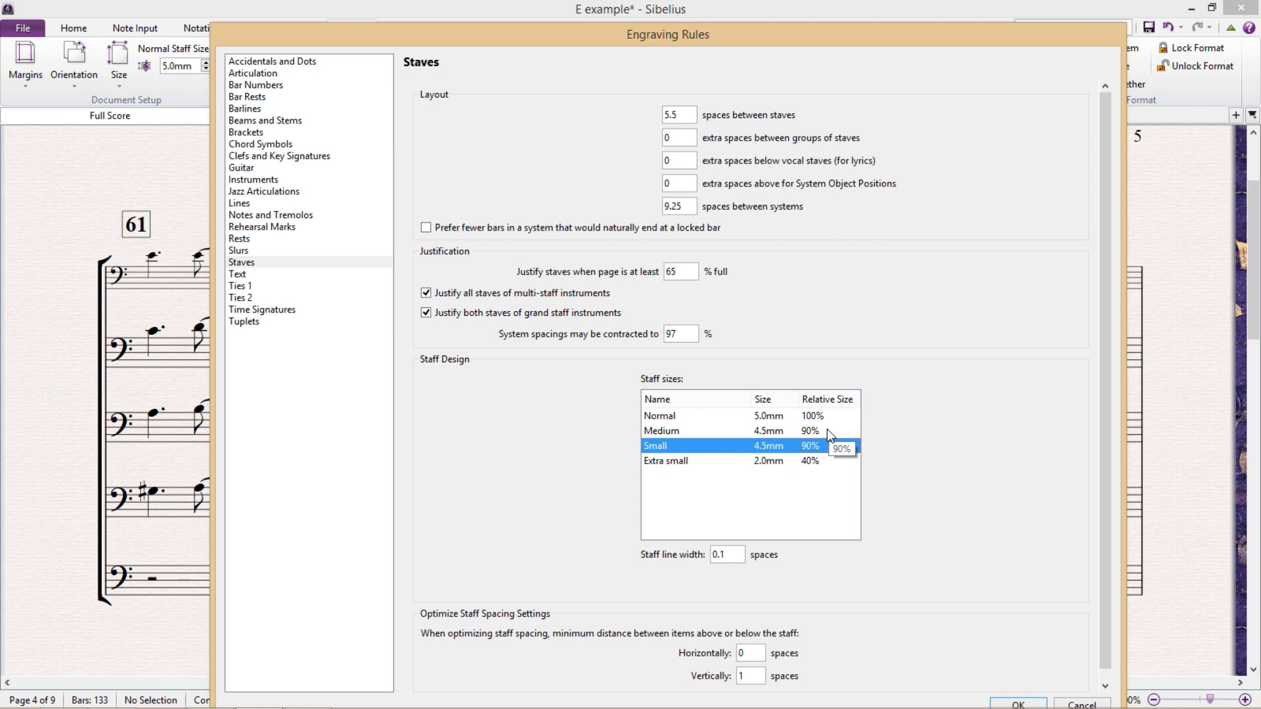
pyautogui.click(810, 431)
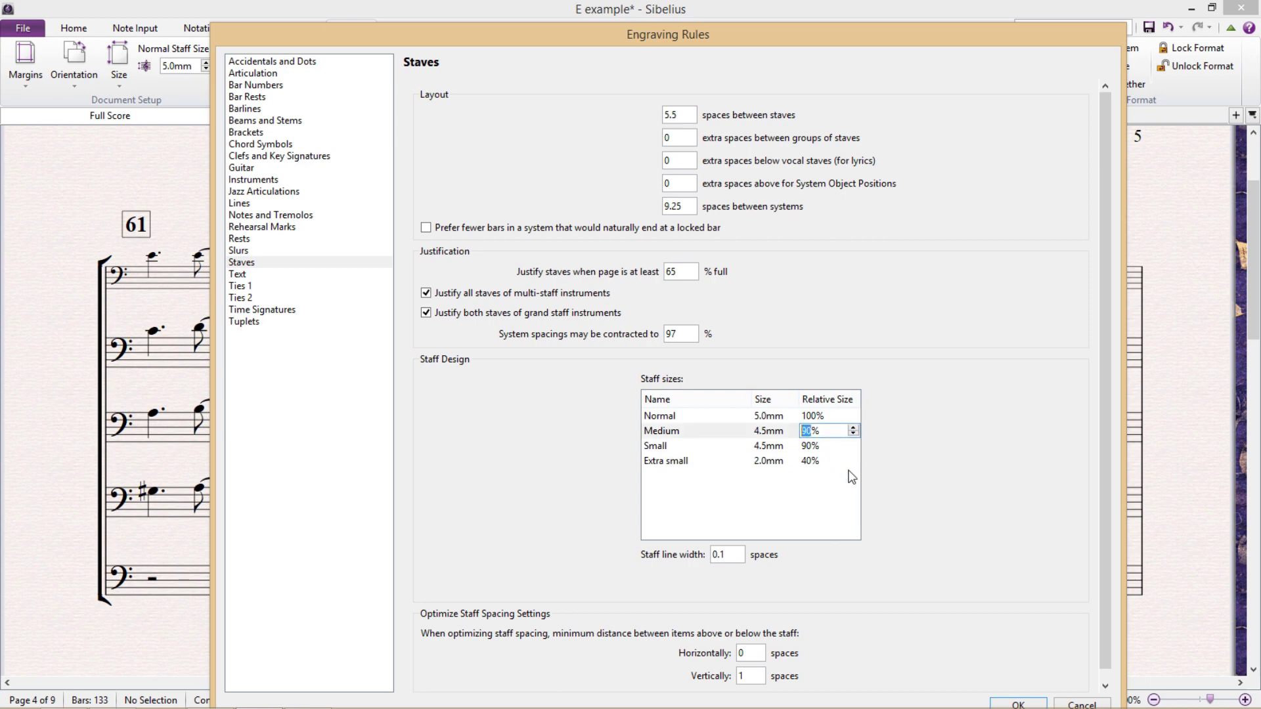
pyautogui.write('60')
pyautogui.click(839, 517)
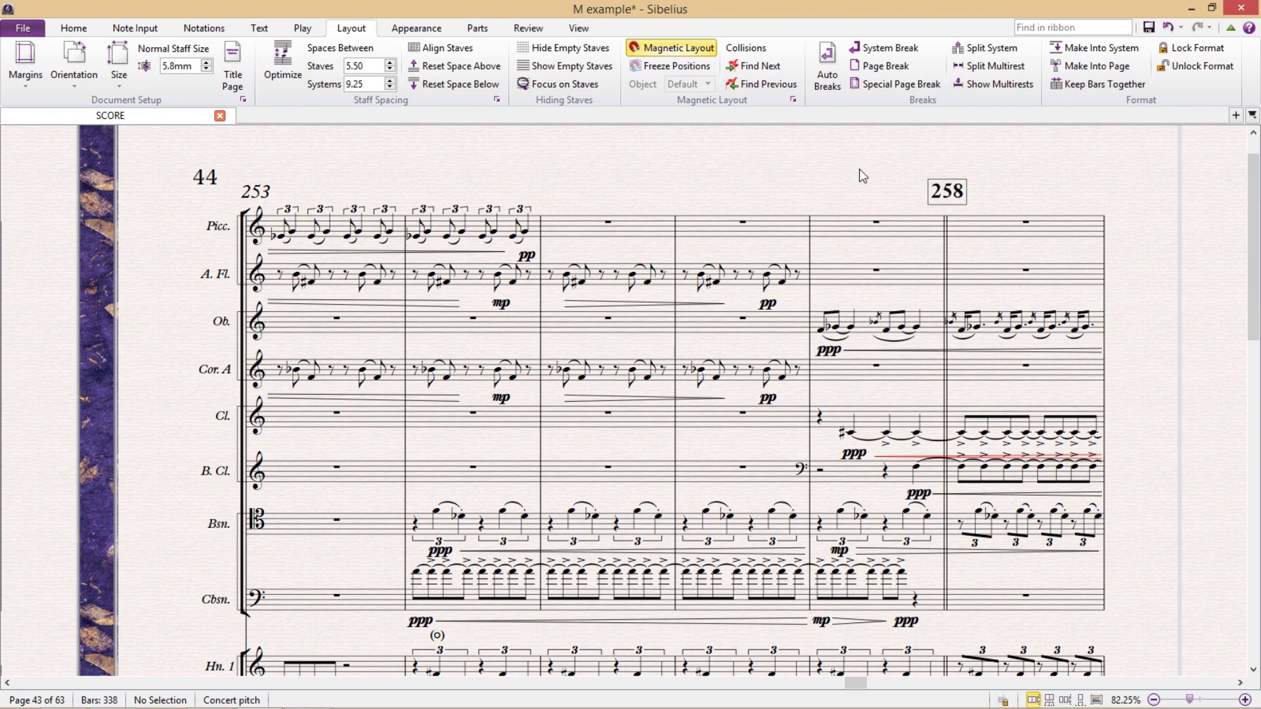
pyautogui.scroll(-3, 871, 302)
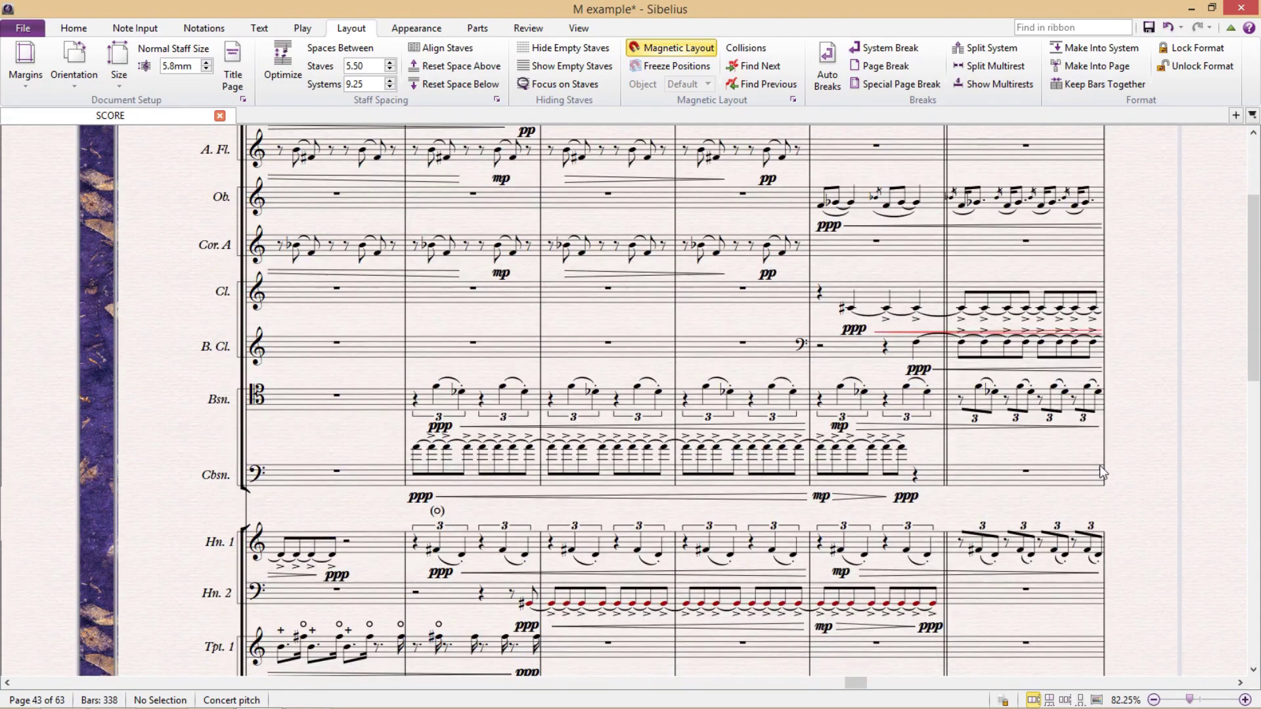
pyautogui.moveTo(1099, 465); pyautogui.dragTo(1112, 338)
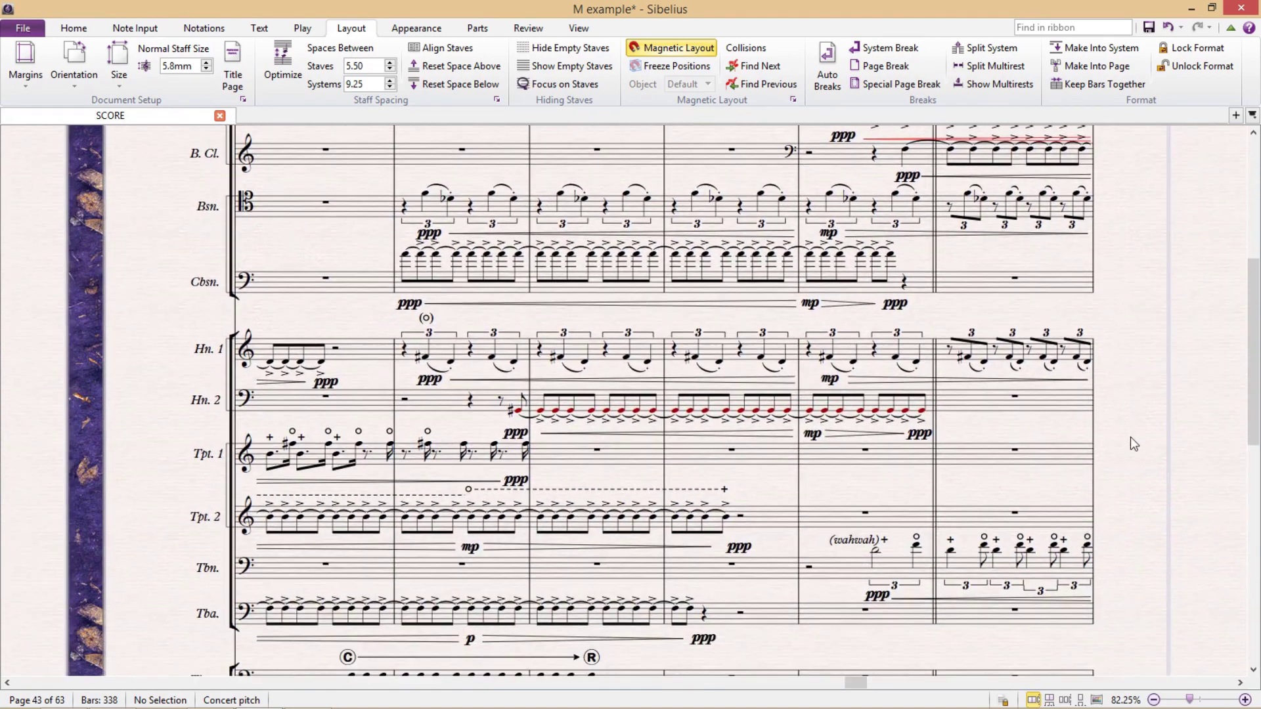
pyautogui.moveTo(1135, 443); pyautogui.dragTo(1115, 229)
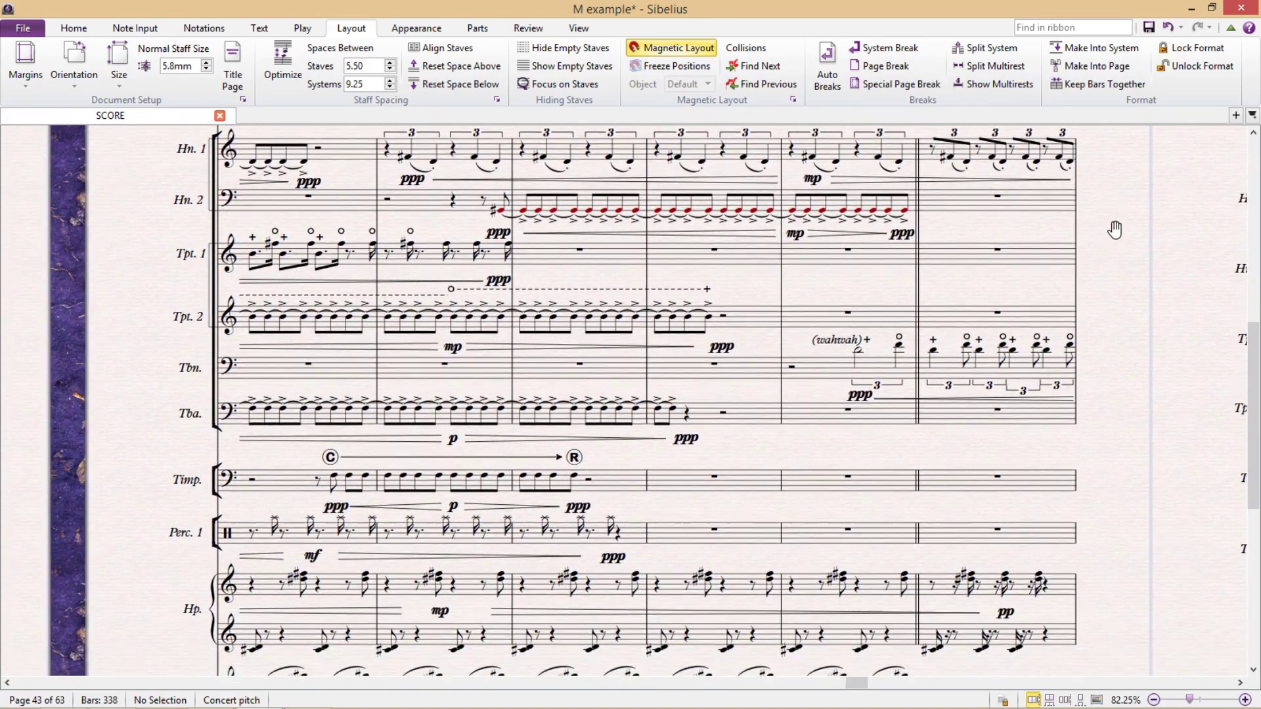
pyautogui.scroll(-1, 1116, 257)
pyautogui.scroll(-1, 1148, 338)
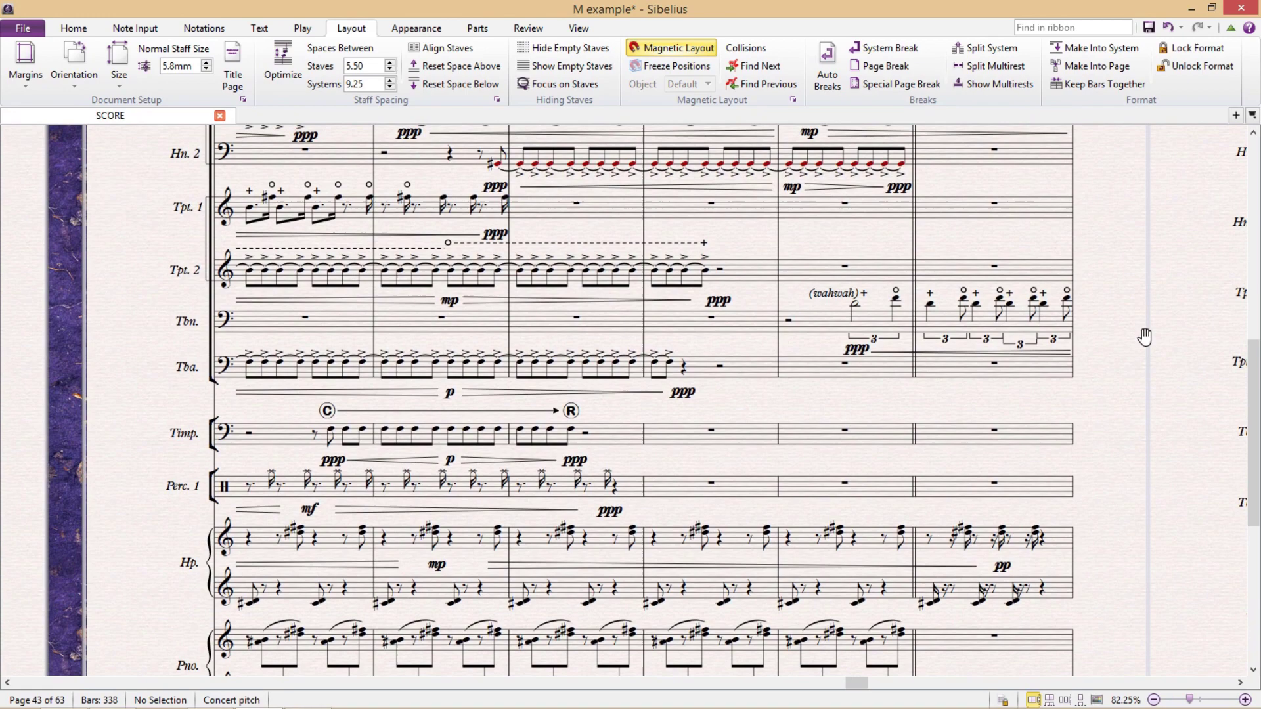
pyautogui.moveTo(1144, 337); pyautogui.dragTo(1152, 467)
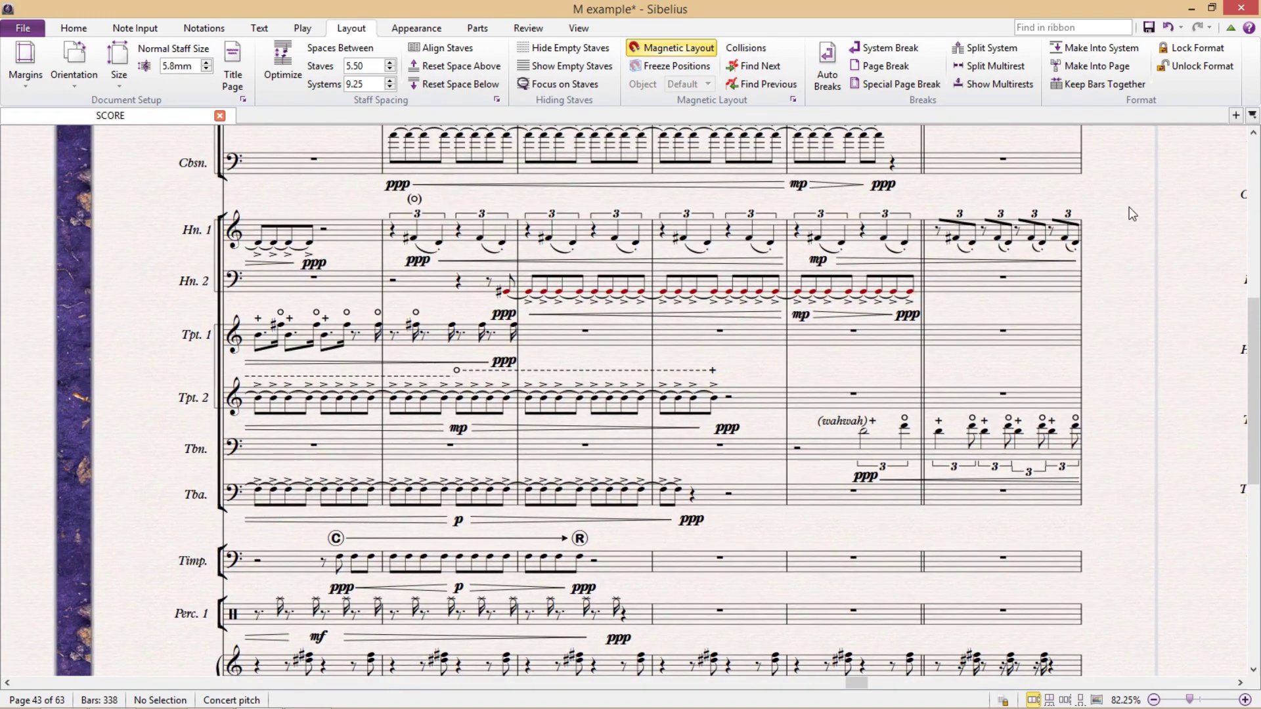
pyautogui.moveTo(1132, 213); pyautogui.dragTo(1157, 506)
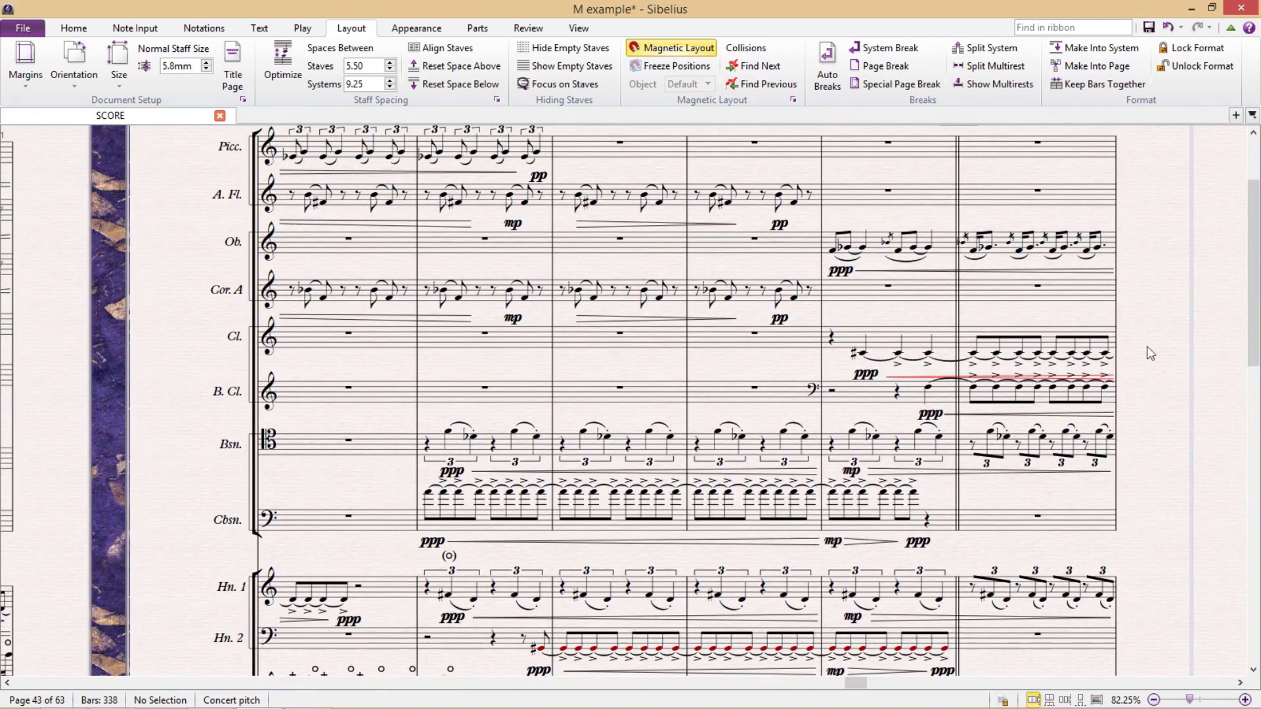
pyautogui.moveTo(1156, 172); pyautogui.dragTo(1153, 237)
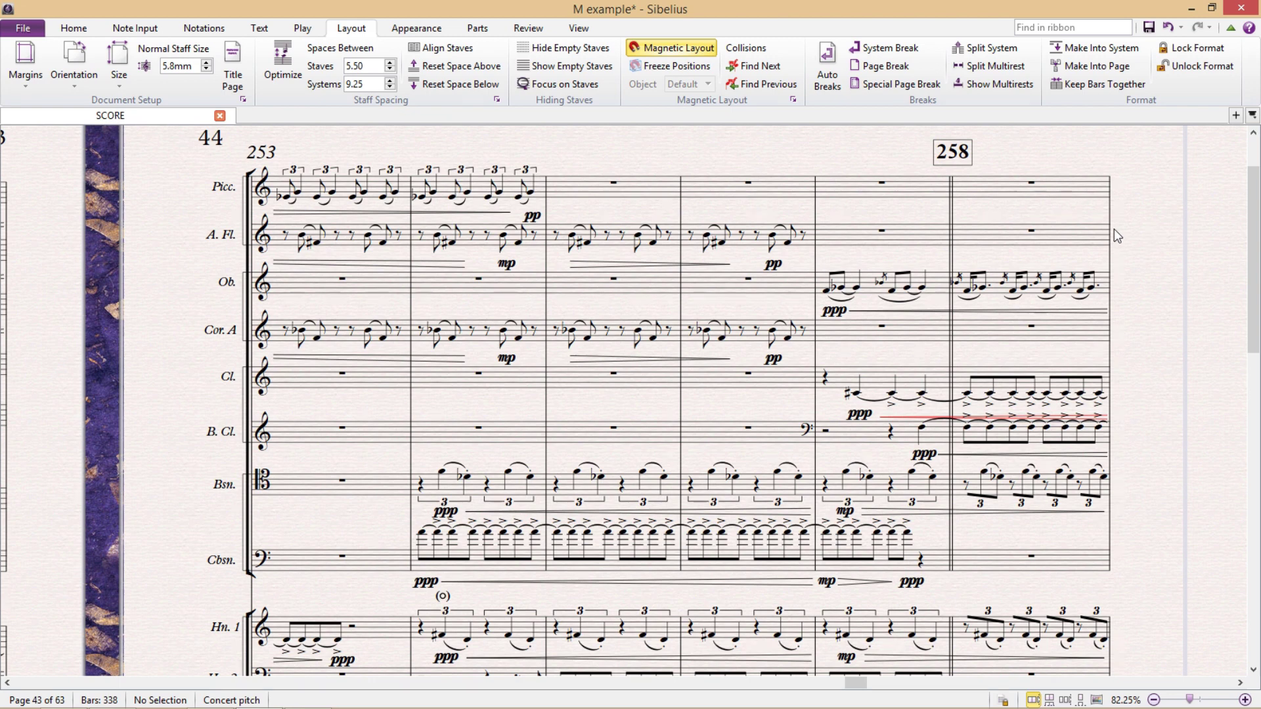
# Apply the Medium 5.5mm staff size to bars 253–258 across all staves
pyautogui.moveTo(1160, 260); pyautogui.dragTo(1163, 275)
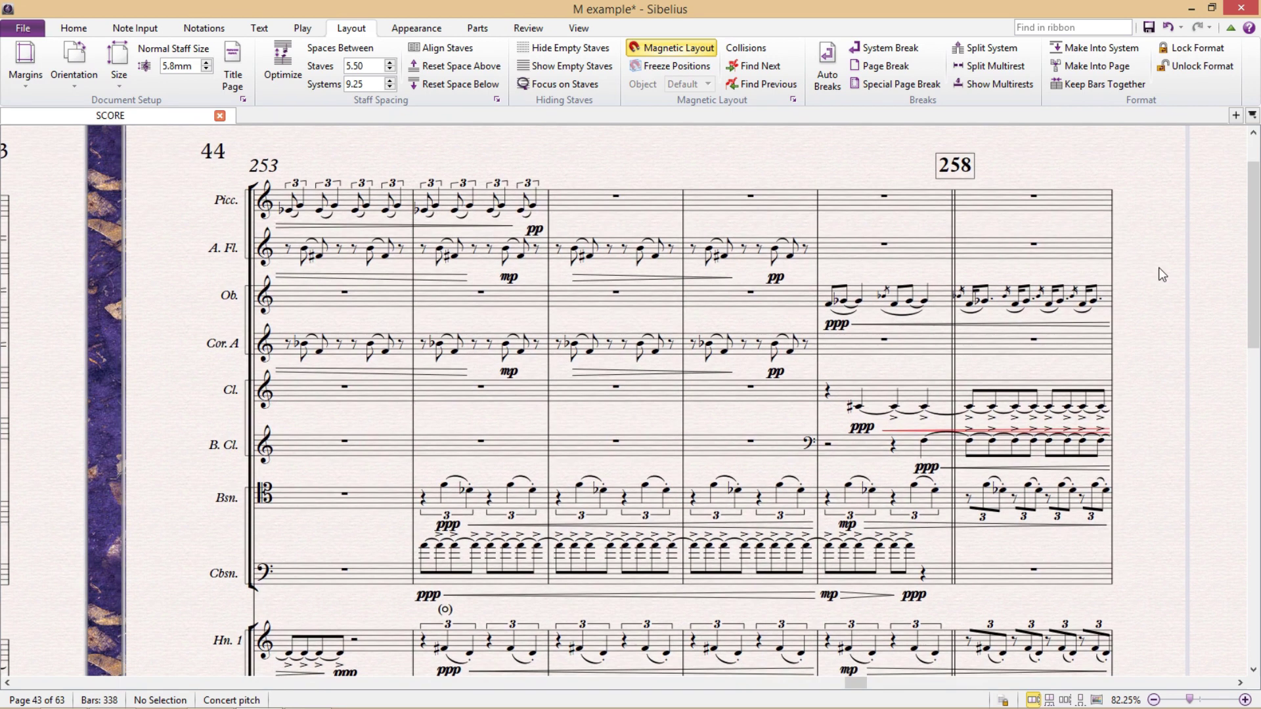
pyautogui.keyDown('ctrl'); pyautogui.click(1005, 253); pyautogui.keyUp('ctrl')
pyautogui.keyDown('shift'); pyautogui.click(309, 293); pyautogui.keyUp('shift')
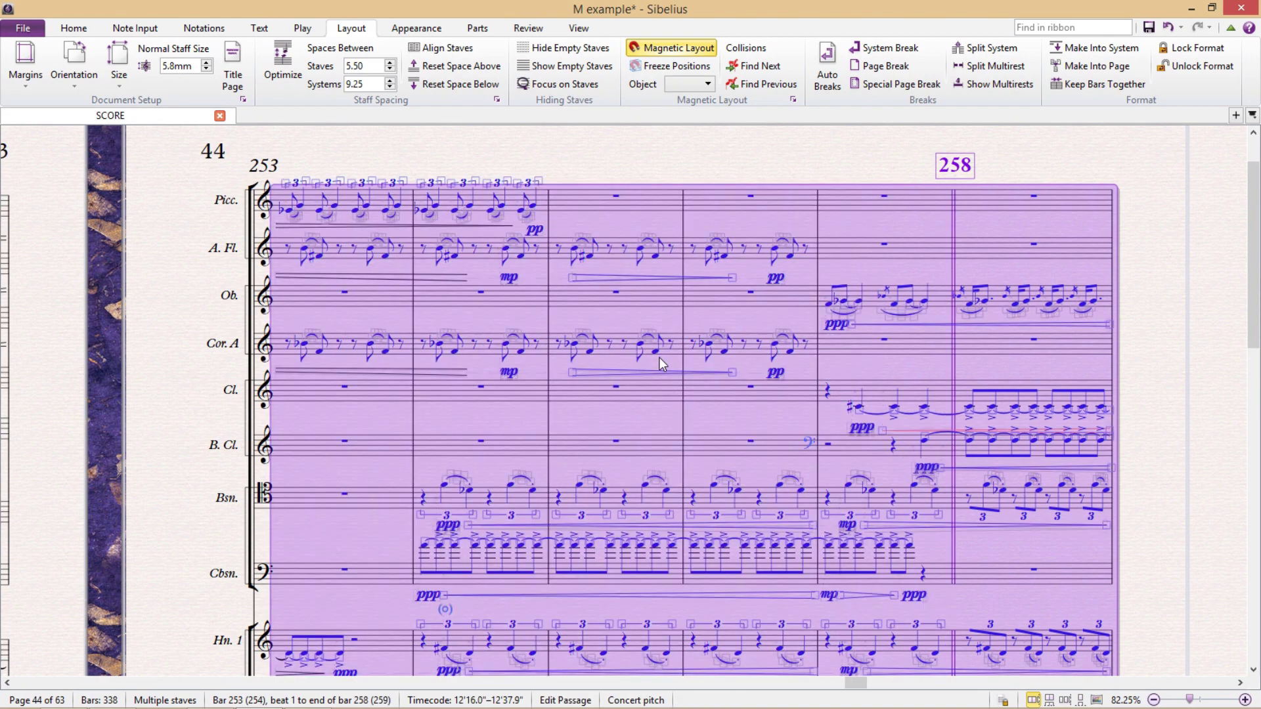
pyautogui.hotkey('ctrl', 'alt', 'i')
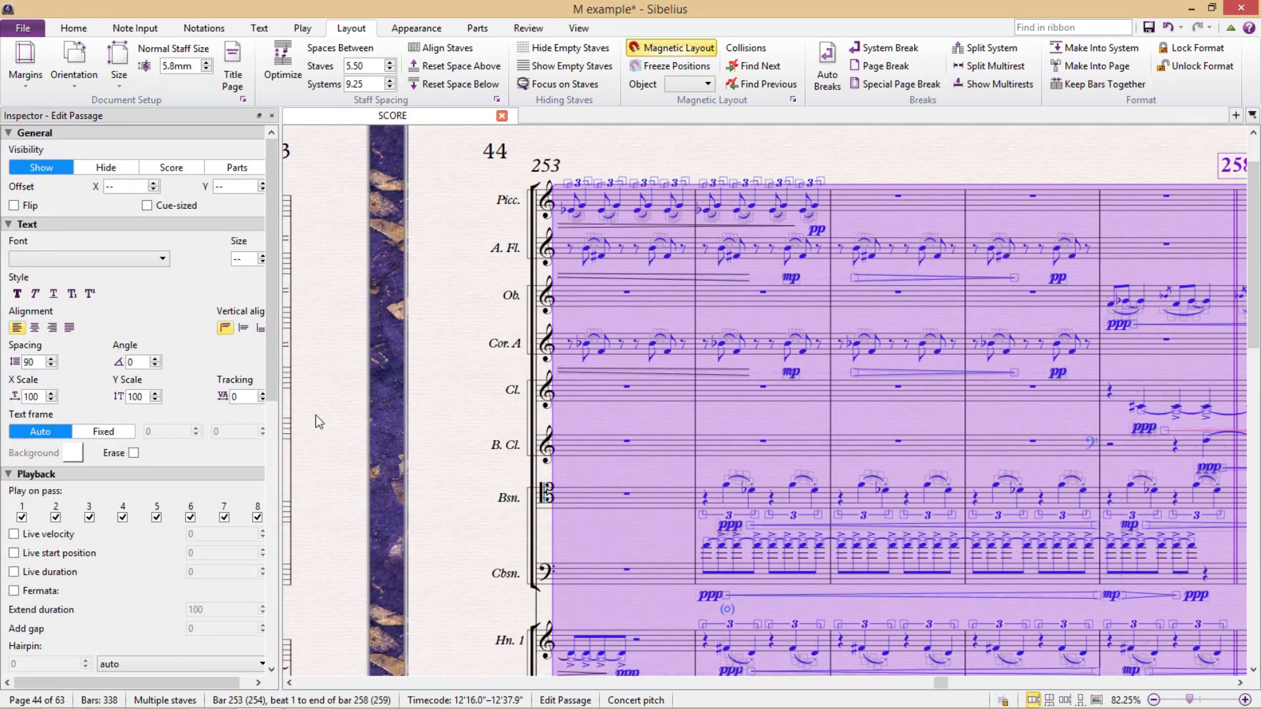
pyautogui.scroll(-10, 134, 502)
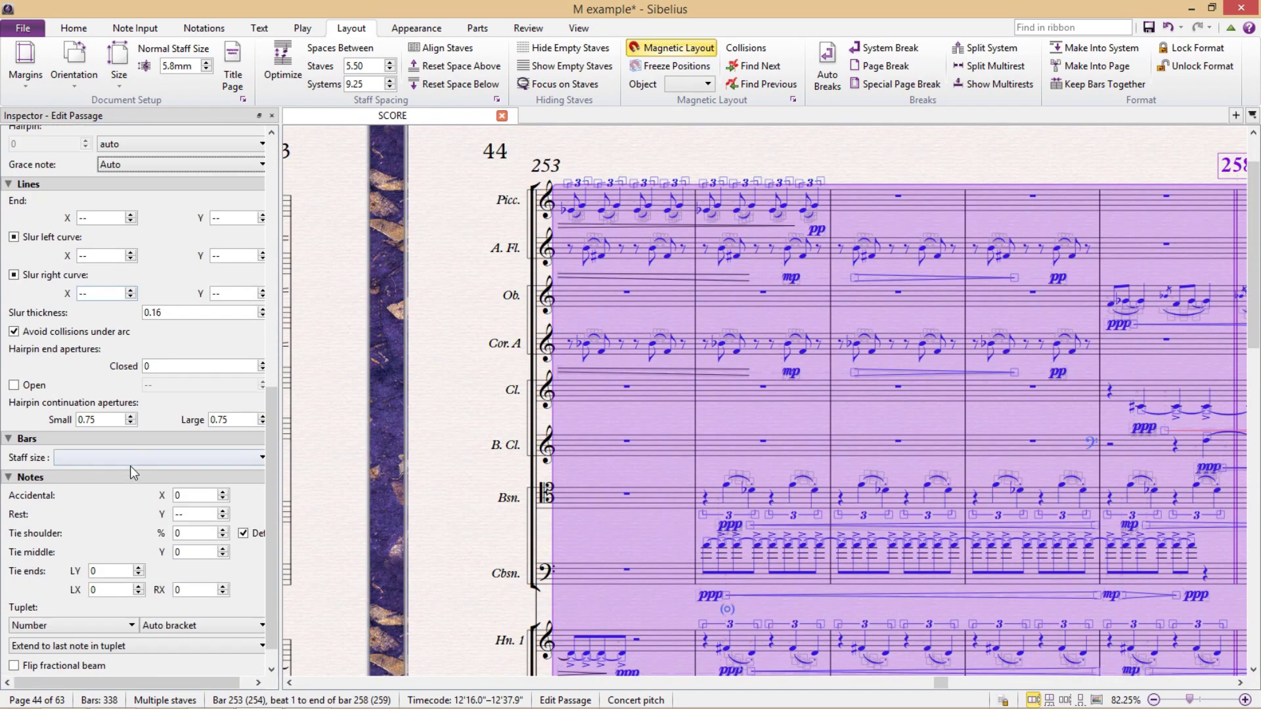
pyautogui.click(218, 457)
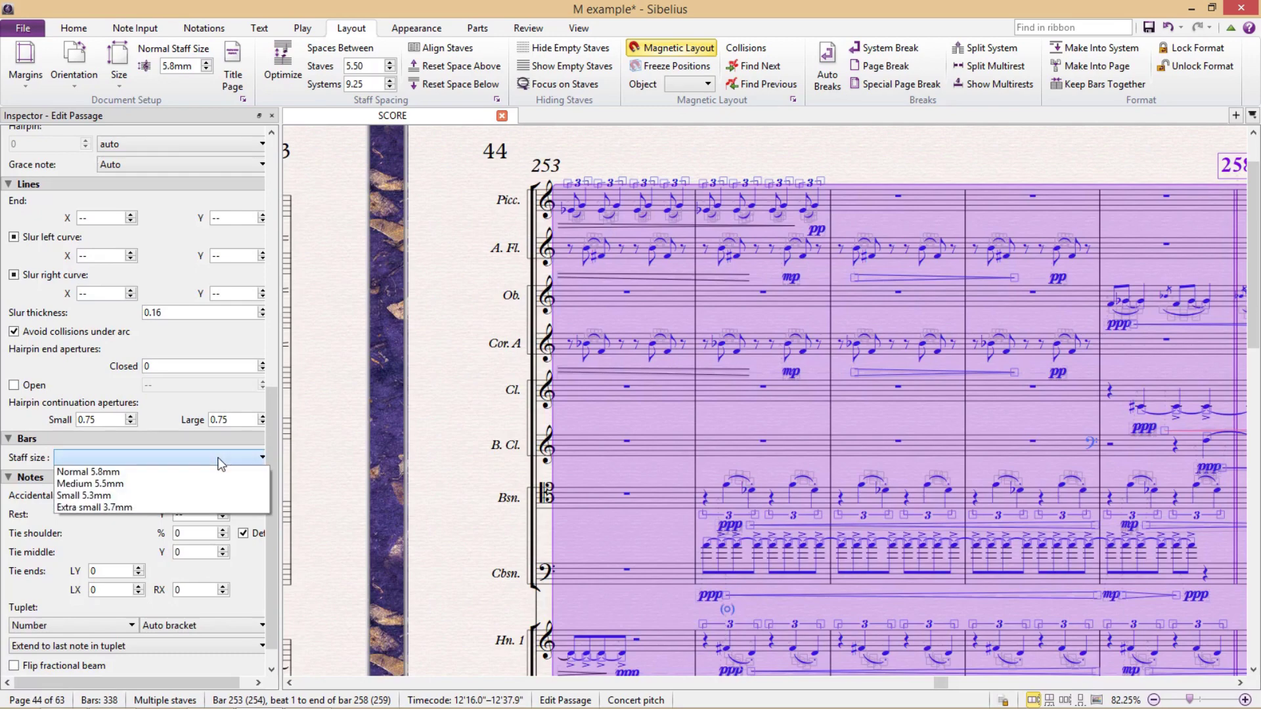
pyautogui.click(185, 483)
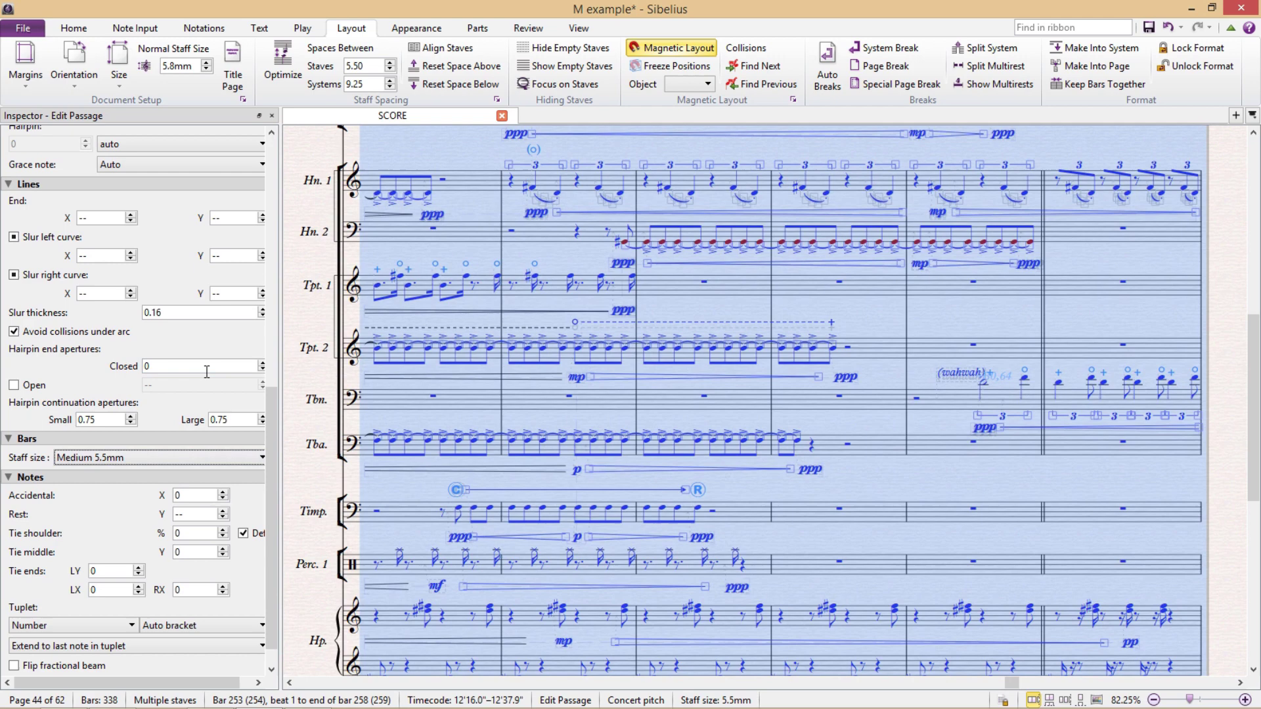
# Close the Inspector and review the lower woodwind, horn and trumpet staves
pyautogui.click(271, 115)
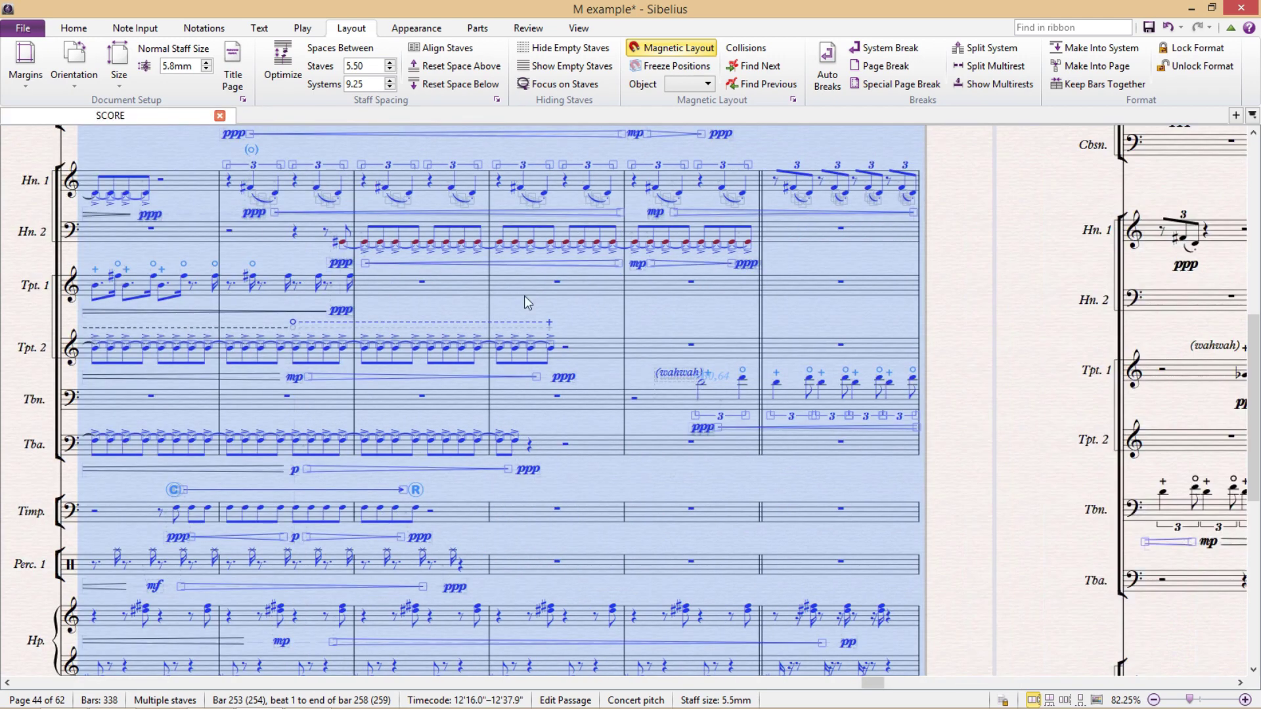
pyautogui.moveTo(971, 298); pyautogui.dragTo(1040, 460)
pyautogui.scroll(5, 1027, 463)
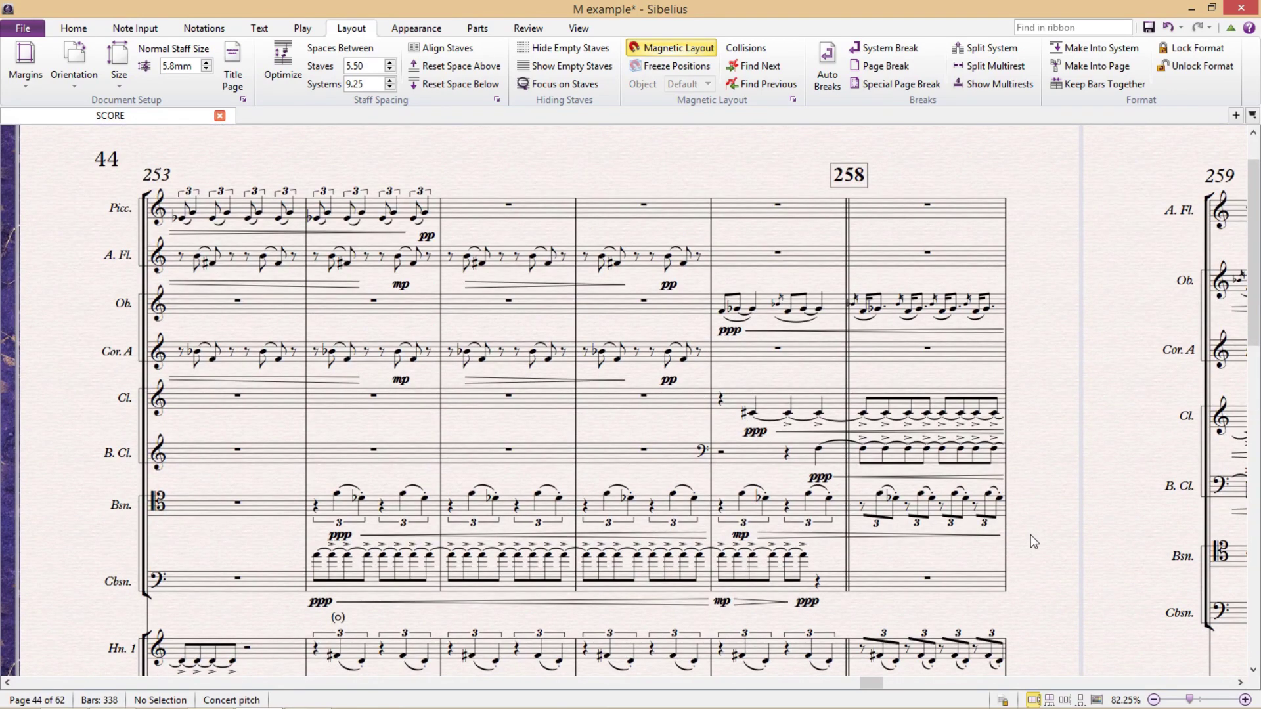
pyautogui.moveTo(1031, 535); pyautogui.dragTo(1042, 203)
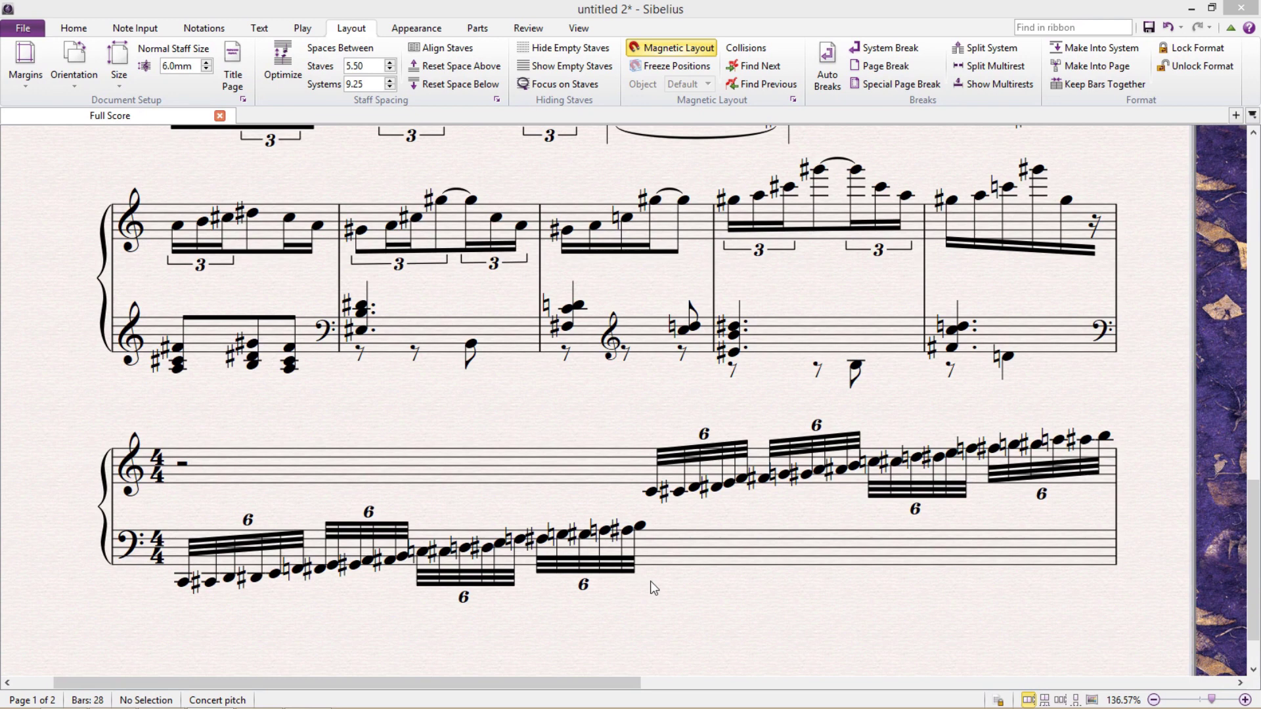
# Shrink bar 21's treble and bass staves to the Medium 5.6mm staff size
pyautogui.click(617, 476)
pyautogui.keyDown('shift'); pyautogui.click(693, 526); pyautogui.keyUp('shift')
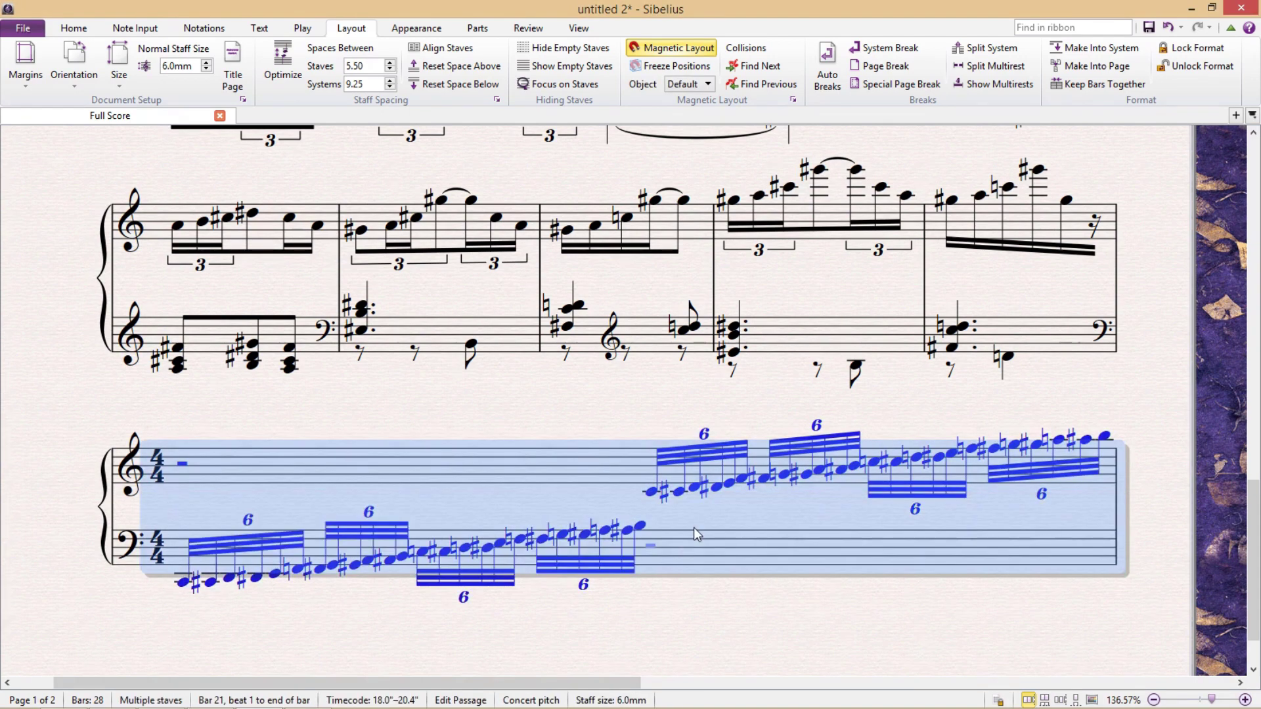
pyautogui.hotkey('ctrl', 'alt', 'i')
pyautogui.click(168, 519)
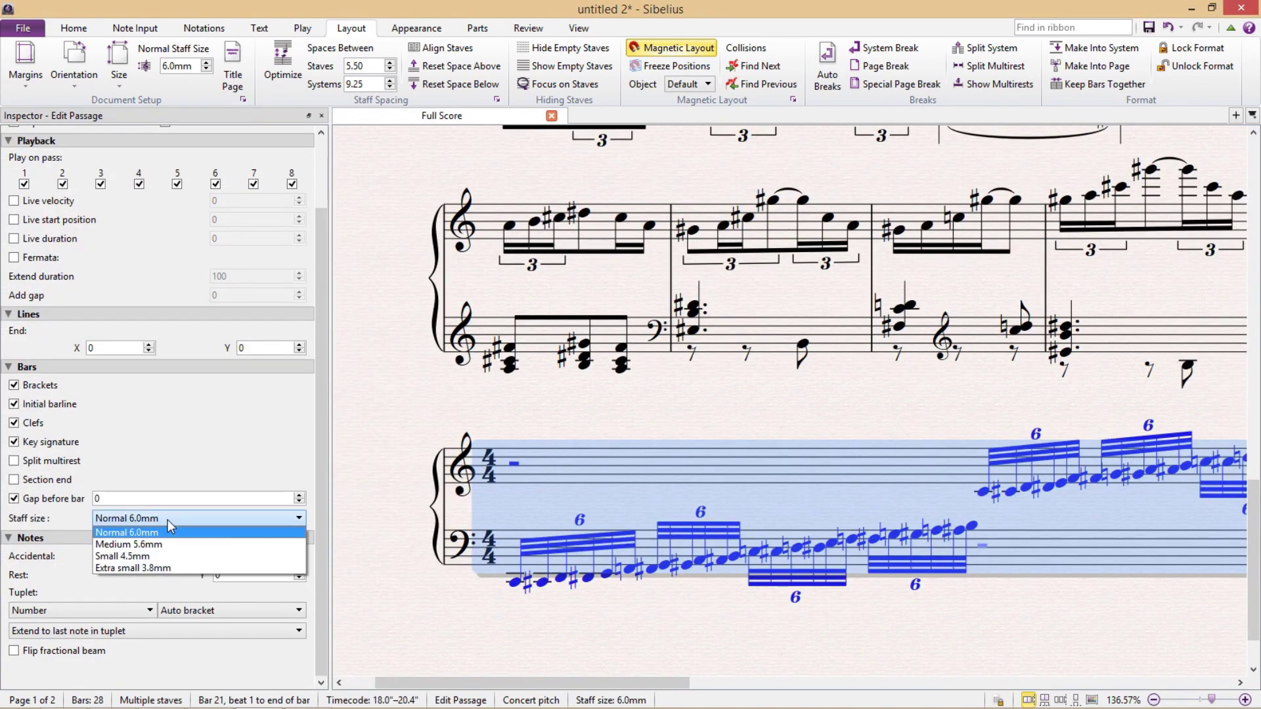
pyautogui.click(176, 545)
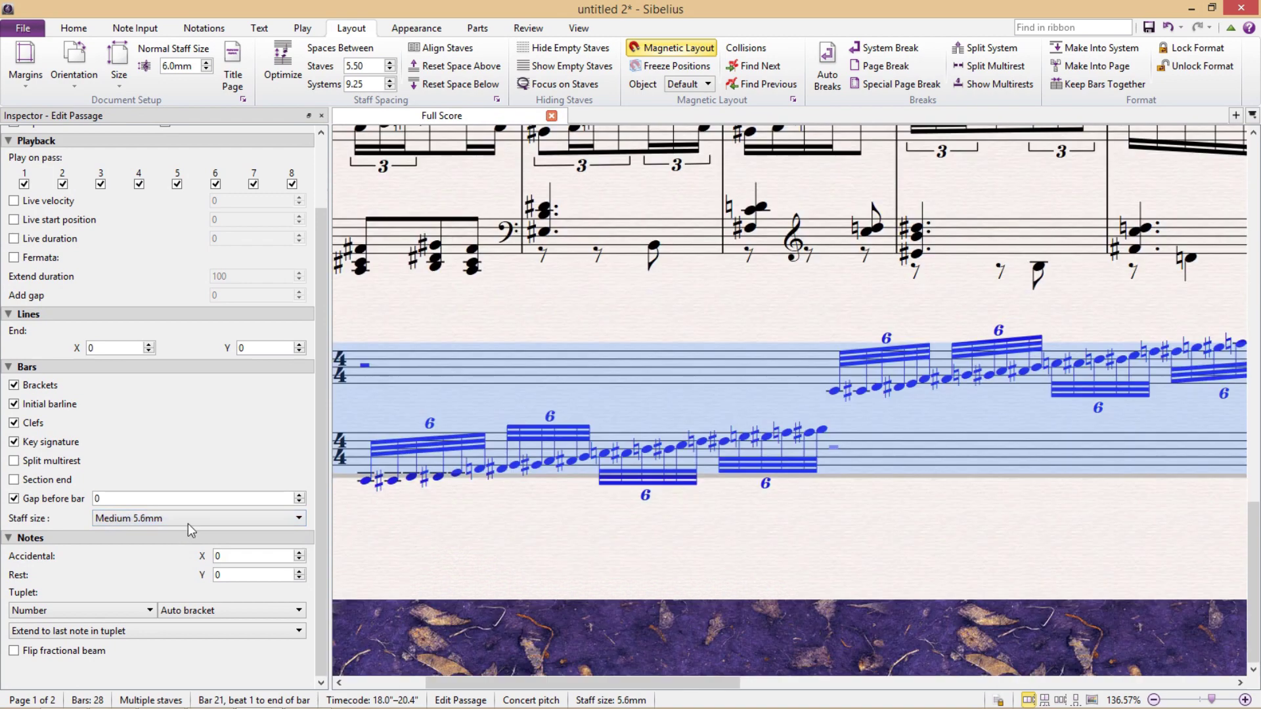
pyautogui.hotkey('ctrl', 'alt', 'i')
pyautogui.moveTo(294, 337); pyautogui.dragTo(510, 401)
pyautogui.press('Escape')
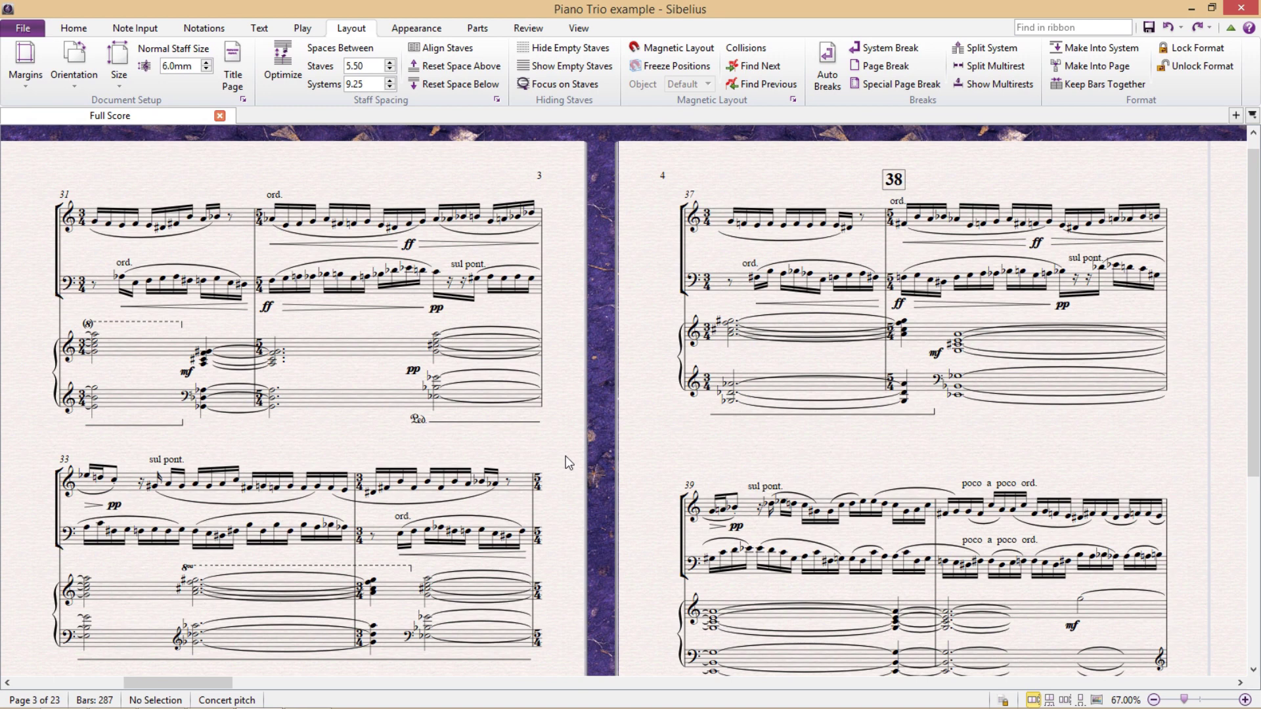
# Bring pages 2 and 3 of the Piano Trio score into view and show the Parts tools
pyautogui.moveTo(334, 444); pyautogui.dragTo(978, 440)
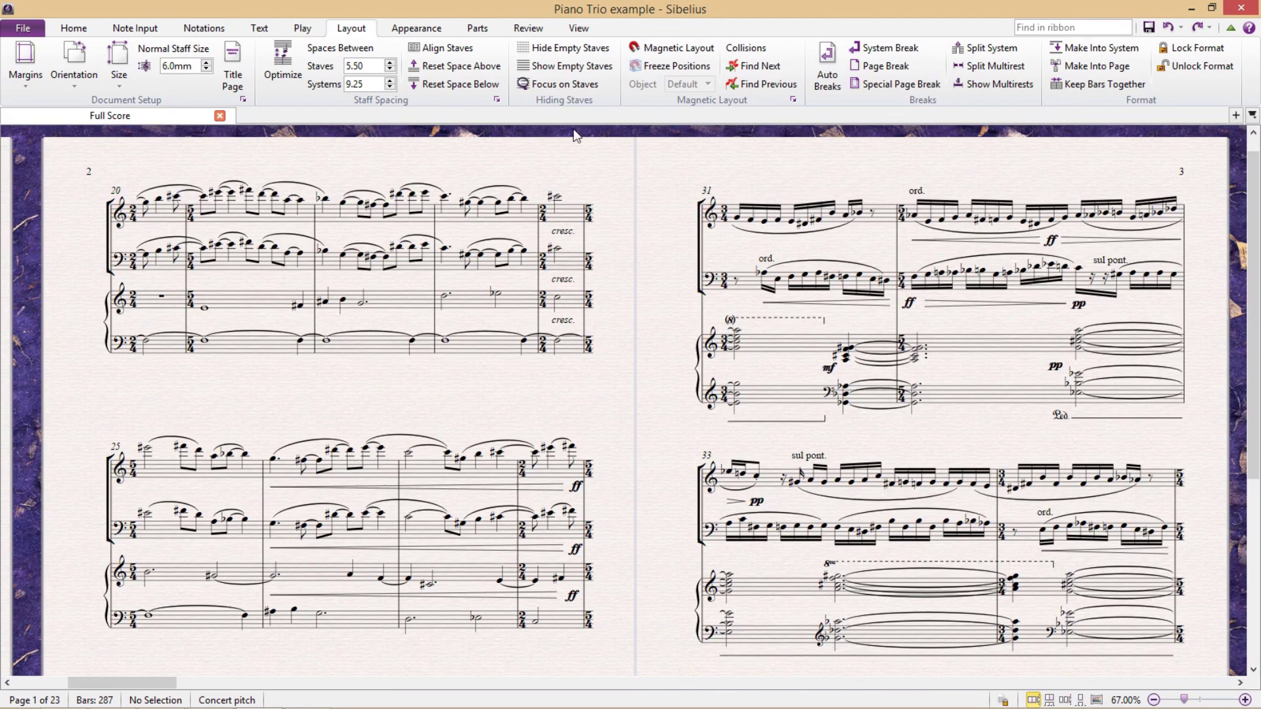
pyautogui.click(489, 30)
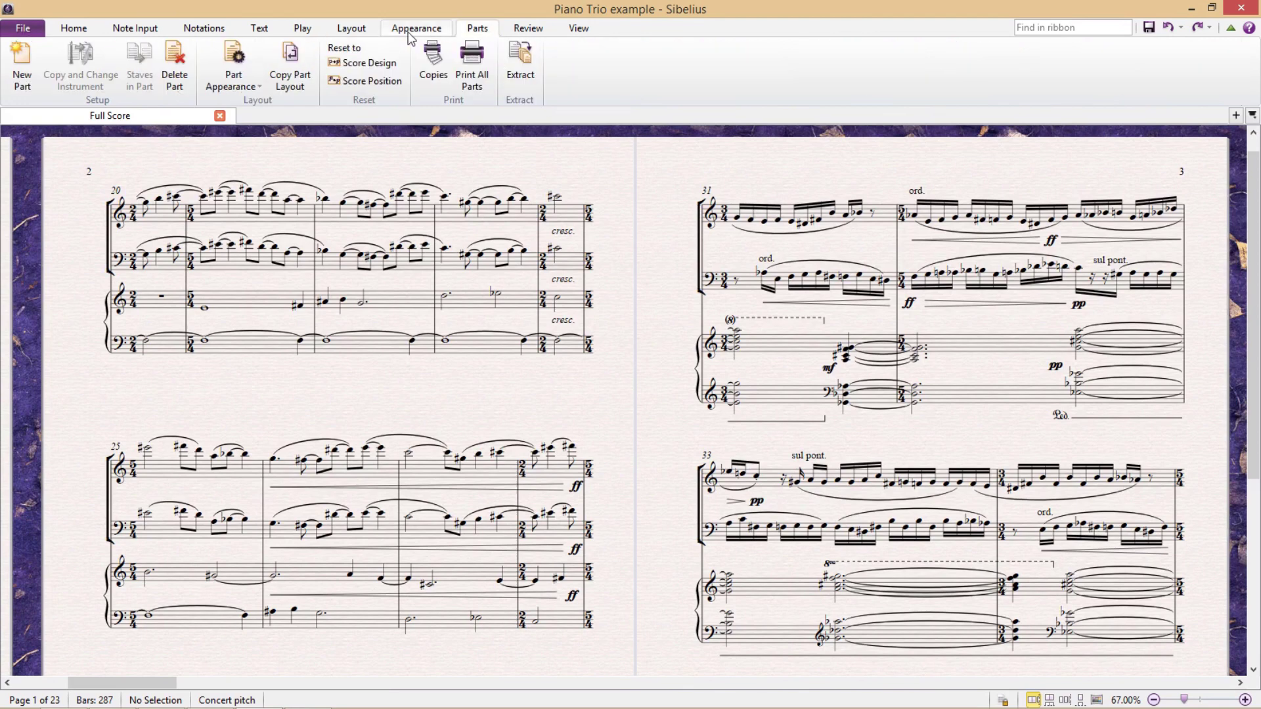
# Create a new part combining the VIOLIN and CELLO staves
pyautogui.click(23, 66)
pyautogui.click(459, 227)
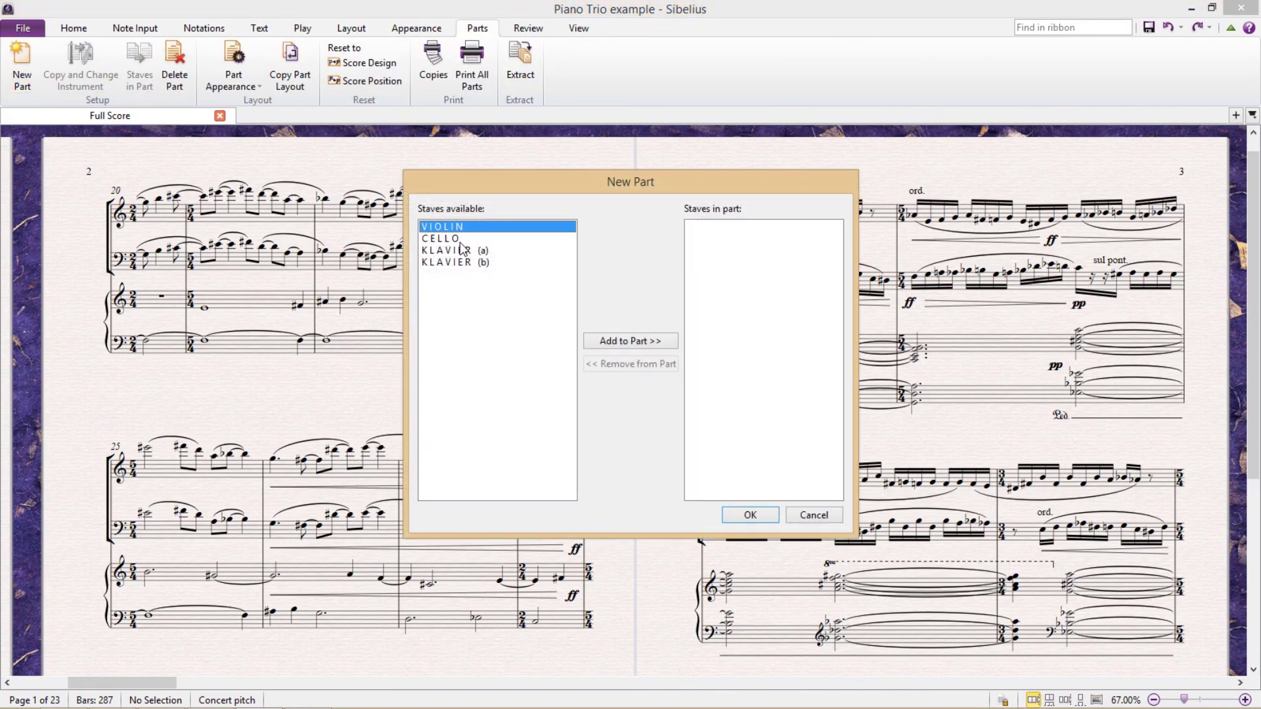
pyautogui.keyDown('shift'); pyautogui.click(466, 239); pyautogui.keyUp('shift')
pyautogui.click(631, 341)
pyautogui.click(752, 515)
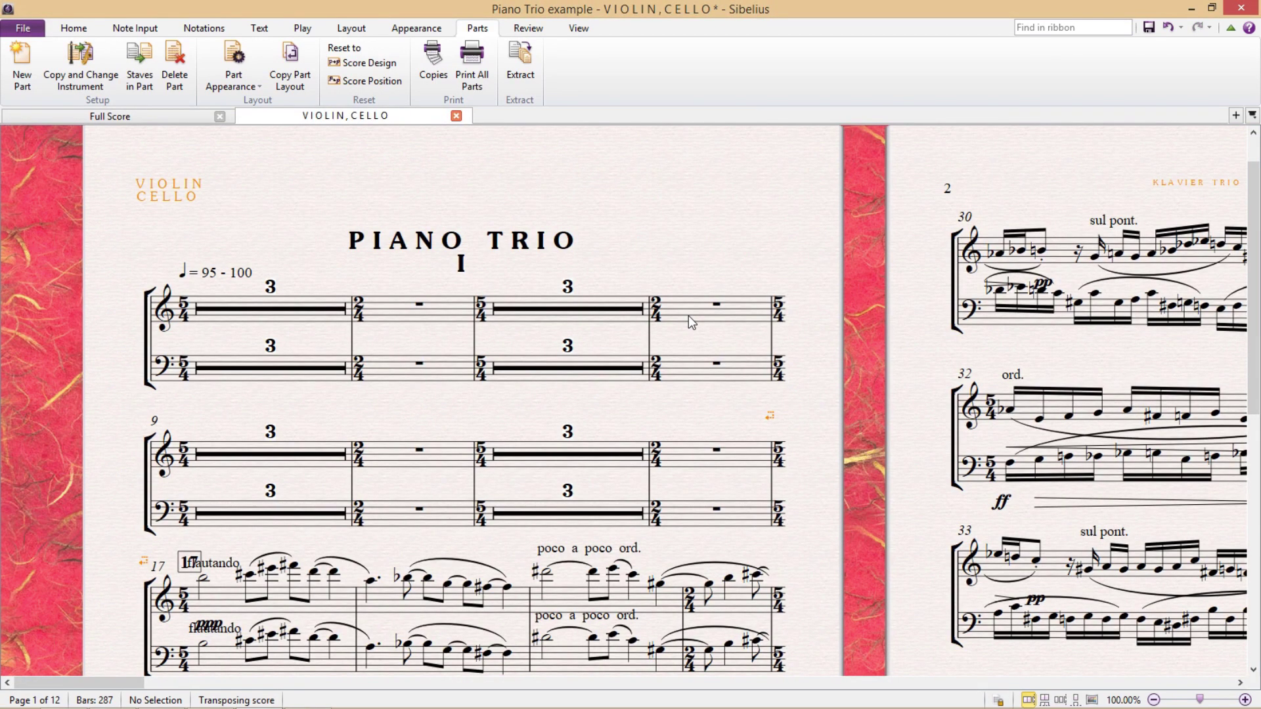
# Make the part's violin staff Extra small 4.5mm throughout
pyautogui.tripleClick(688, 315)
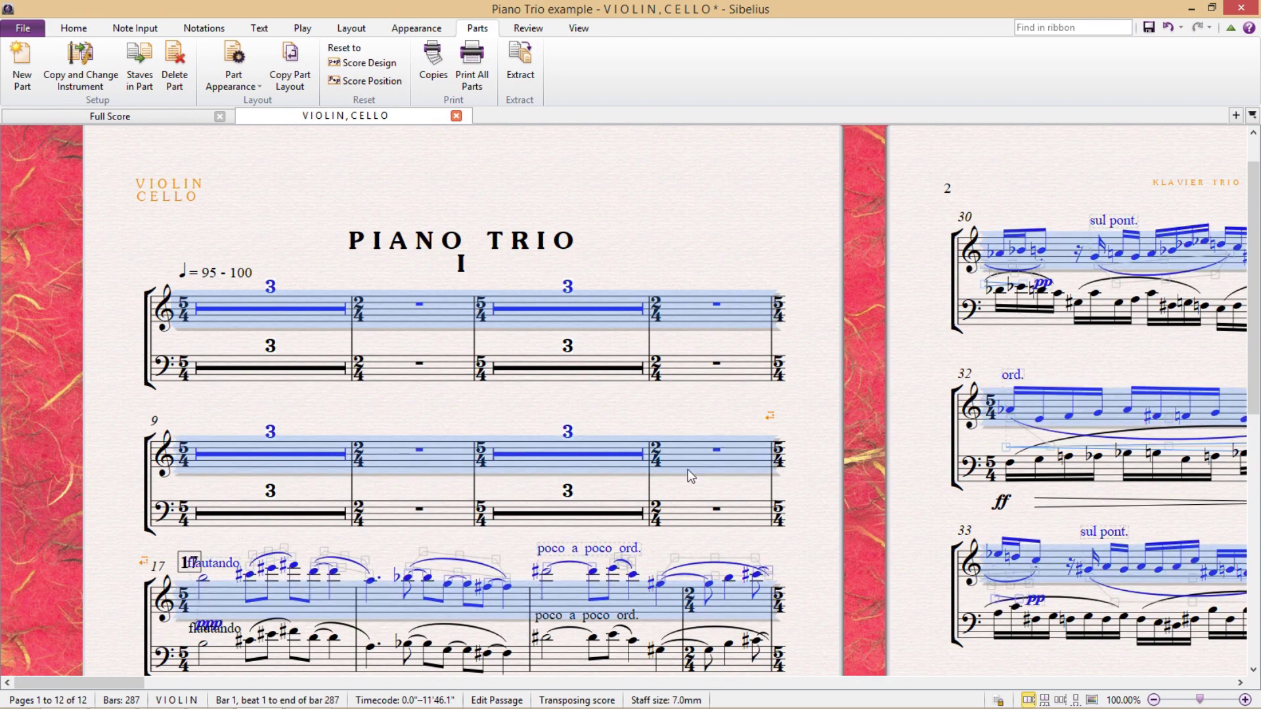
pyautogui.hotkey('ctrl', '-')
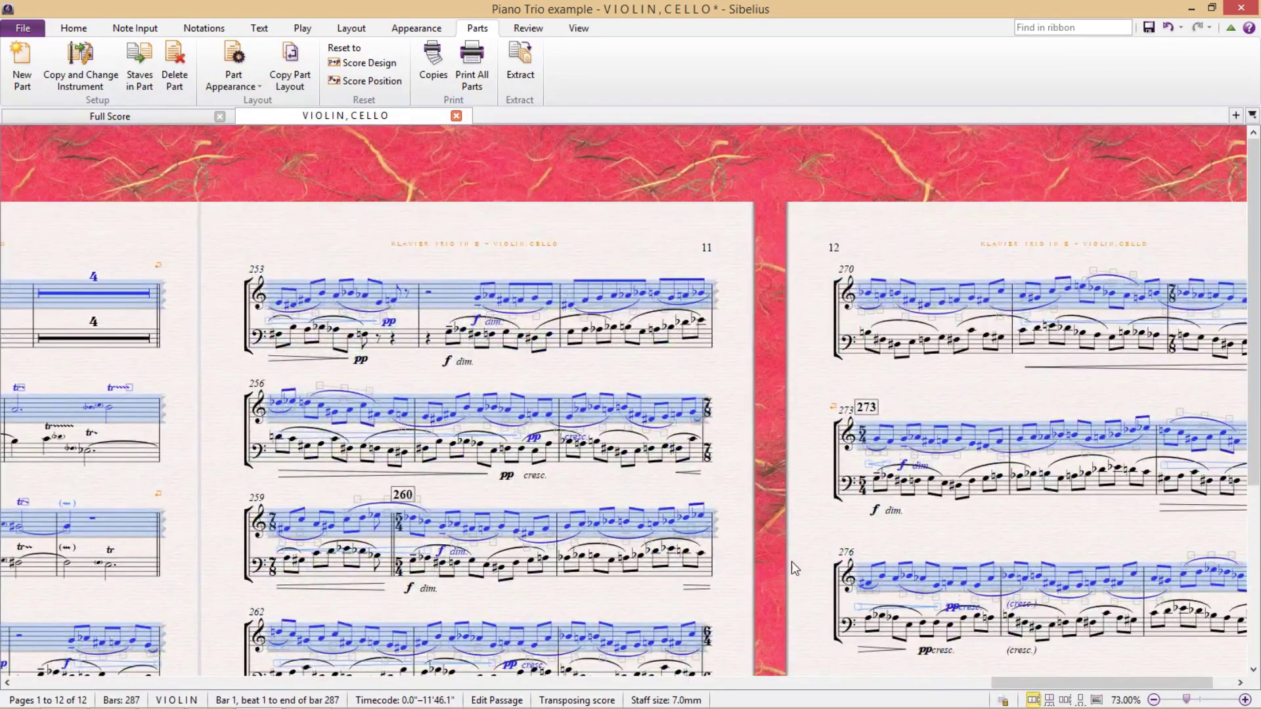
pyautogui.hotkey('ctrl', 'alt', 'i')
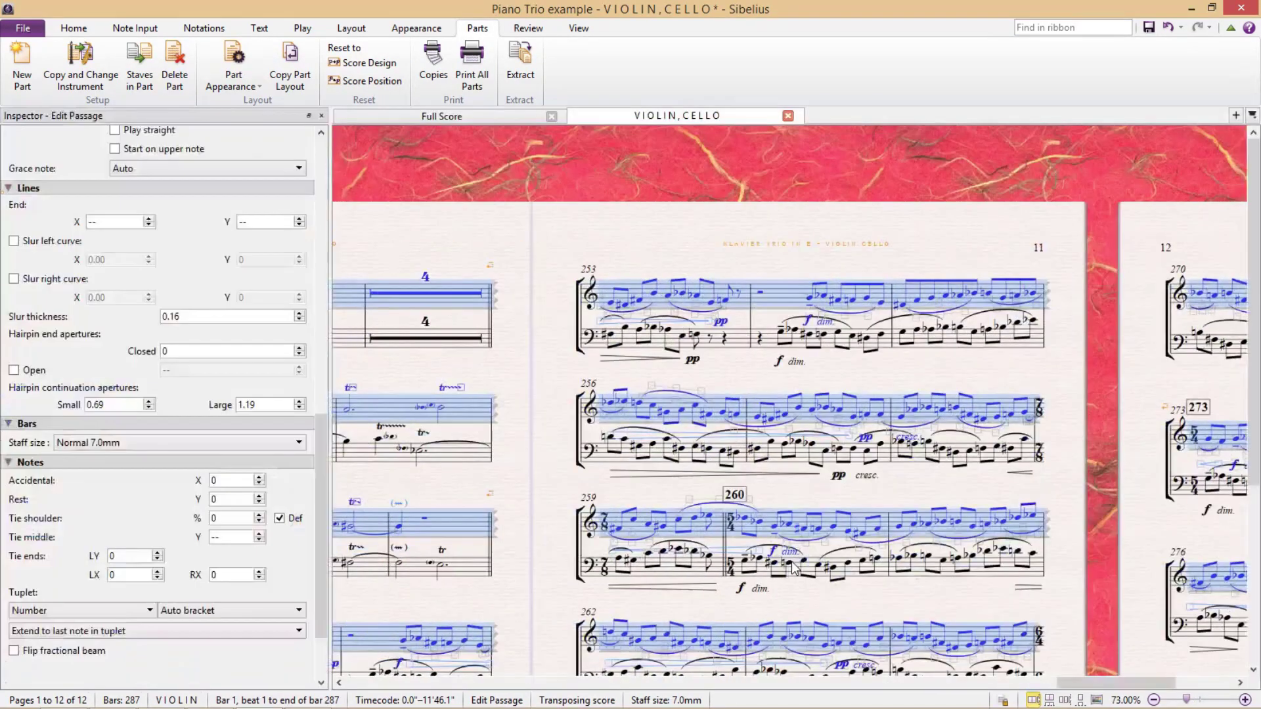
pyautogui.click(153, 446)
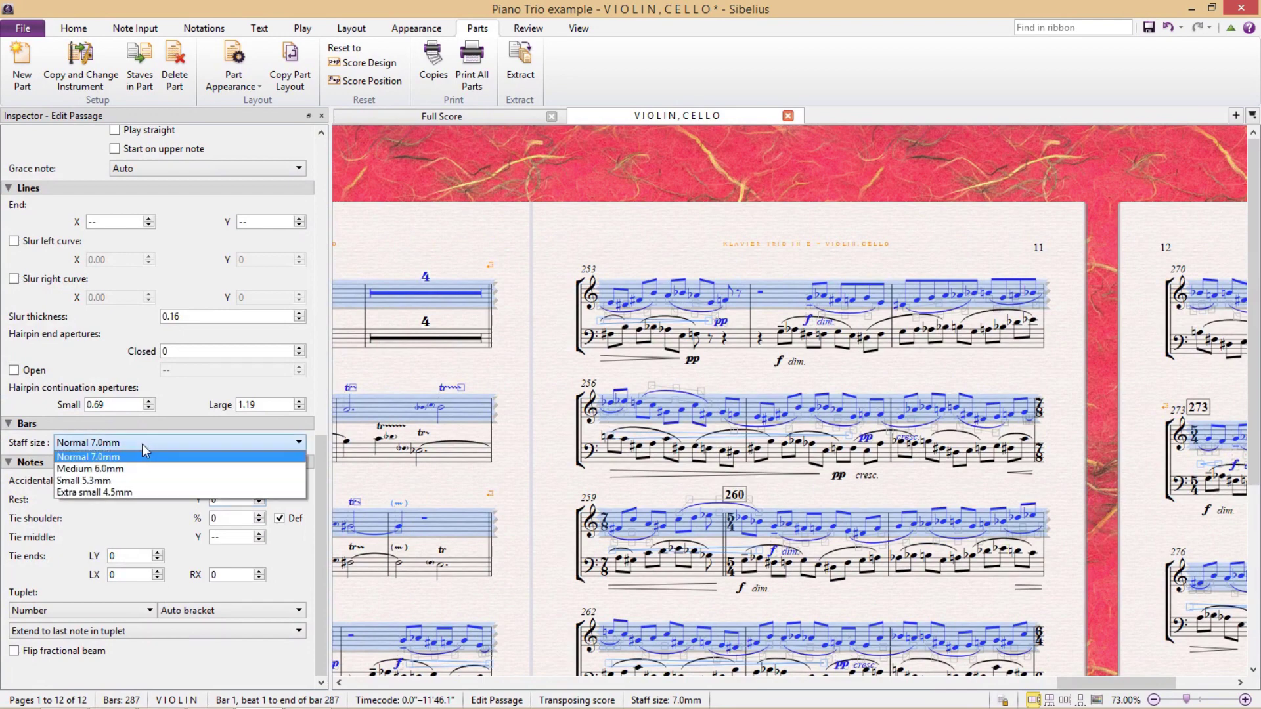
pyautogui.click(152, 490)
pyautogui.hotkey('ctrl', 'alt', 'i')
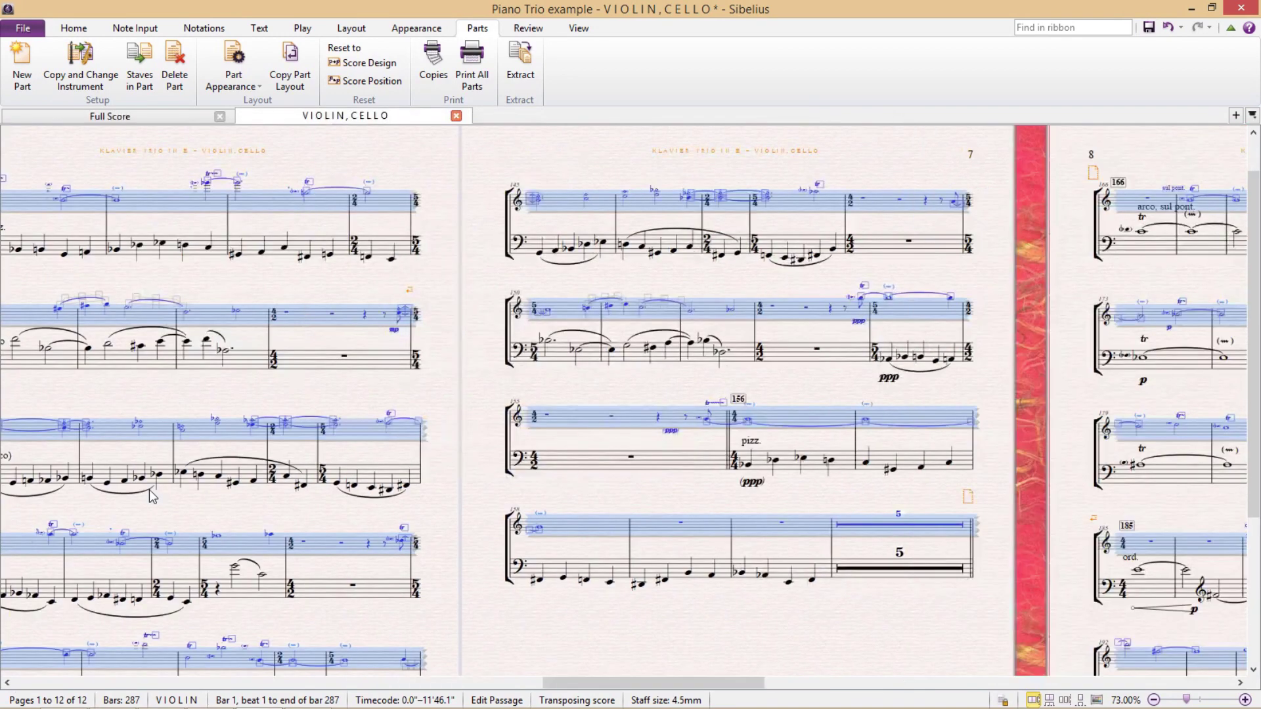
pyautogui.press('Escape')
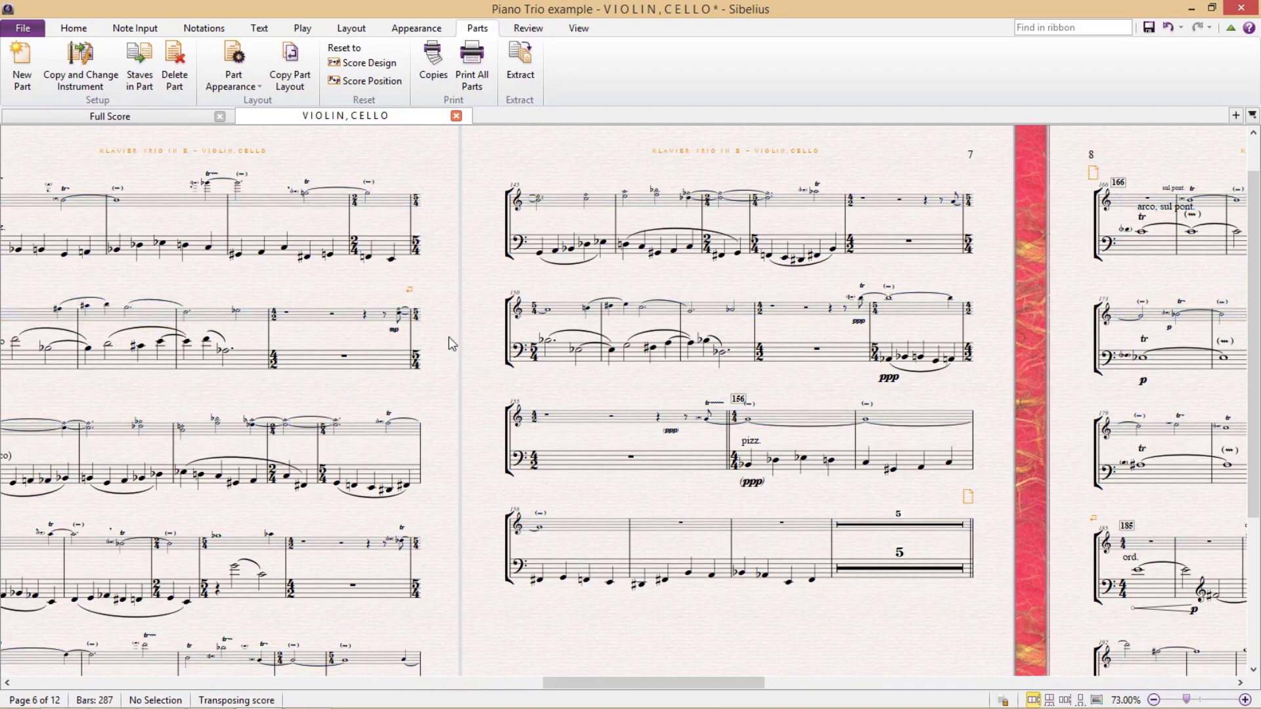
# Review the part's pages 4–6 for the smaller violin staff, then return to the full score
pyautogui.moveTo(448, 337)
pyautogui.mouseDown()
pyautogui.moveTo(464, 380)
pyautogui.moveTo(1024, 375)
pyautogui.mouseUp()
pyautogui.moveTo(913, 376); pyautogui.dragTo(1011, 379)
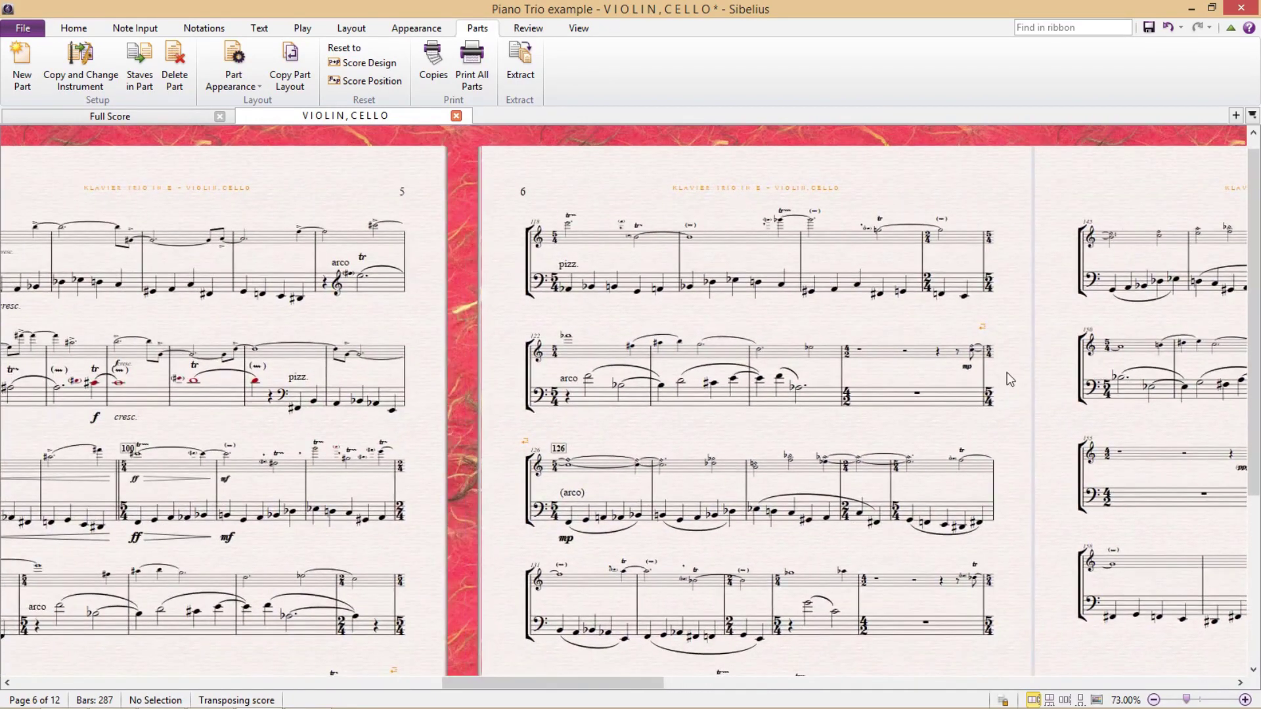
pyautogui.moveTo(603, 367); pyautogui.dragTo(892, 362)
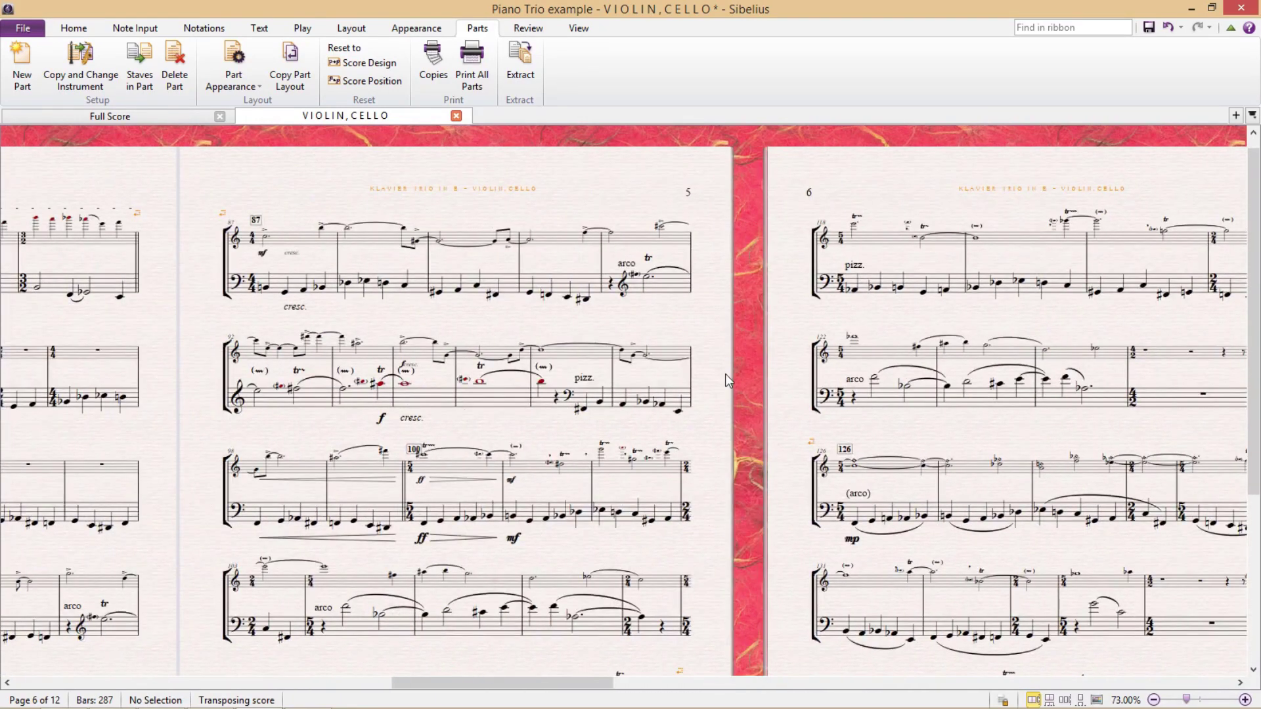
pyautogui.moveTo(185, 452); pyautogui.dragTo(730, 496)
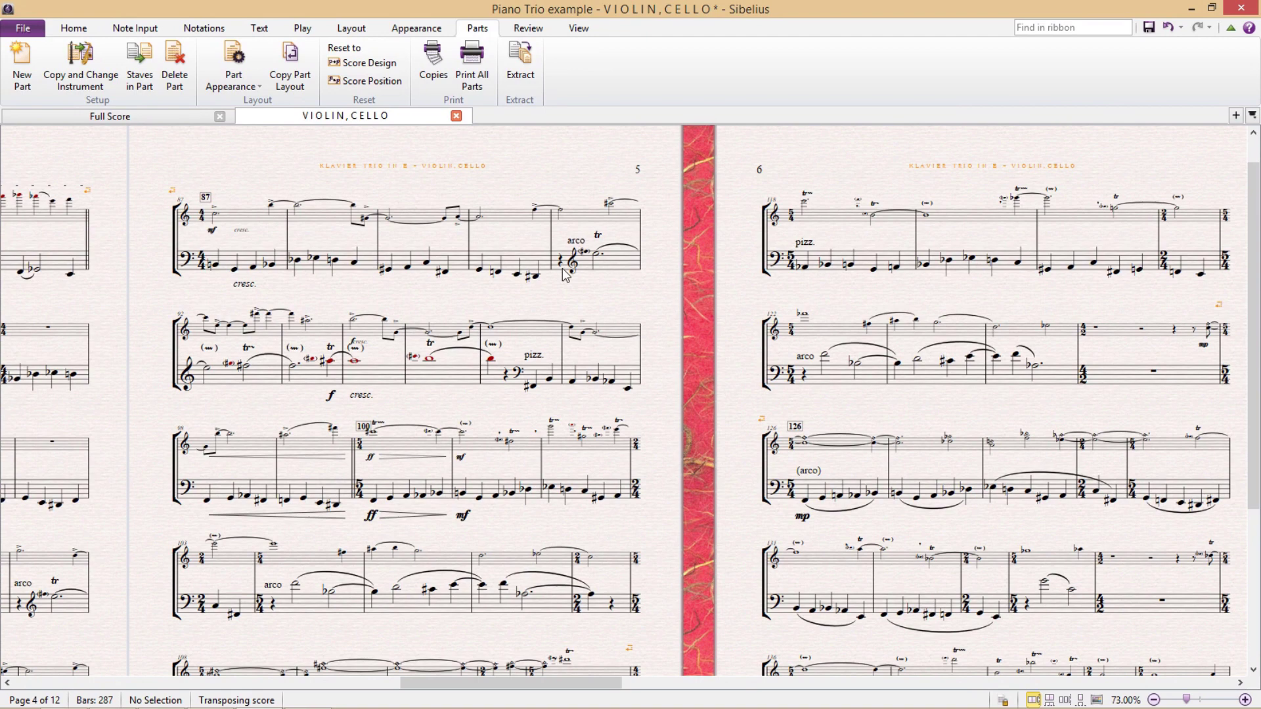
pyautogui.click(142, 119)
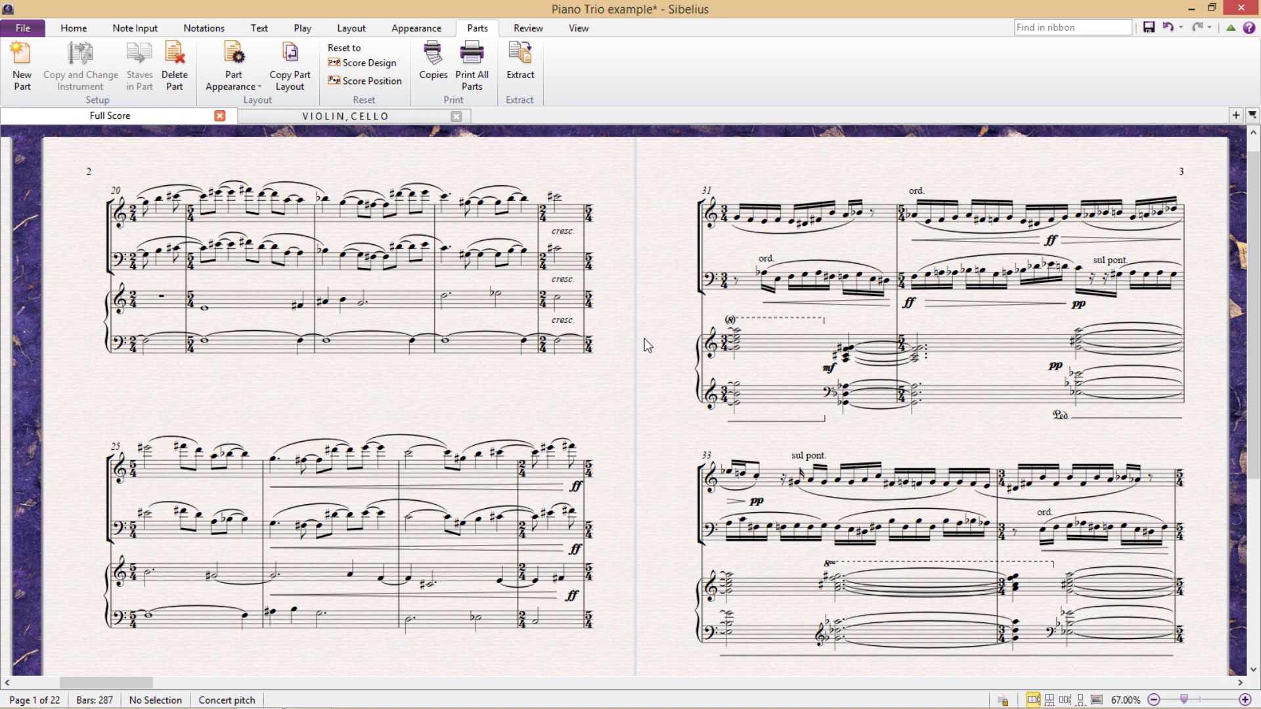
# Set the full score's violin and cello staves to Small 4.5mm throughout
pyautogui.tripleClick(577, 217)
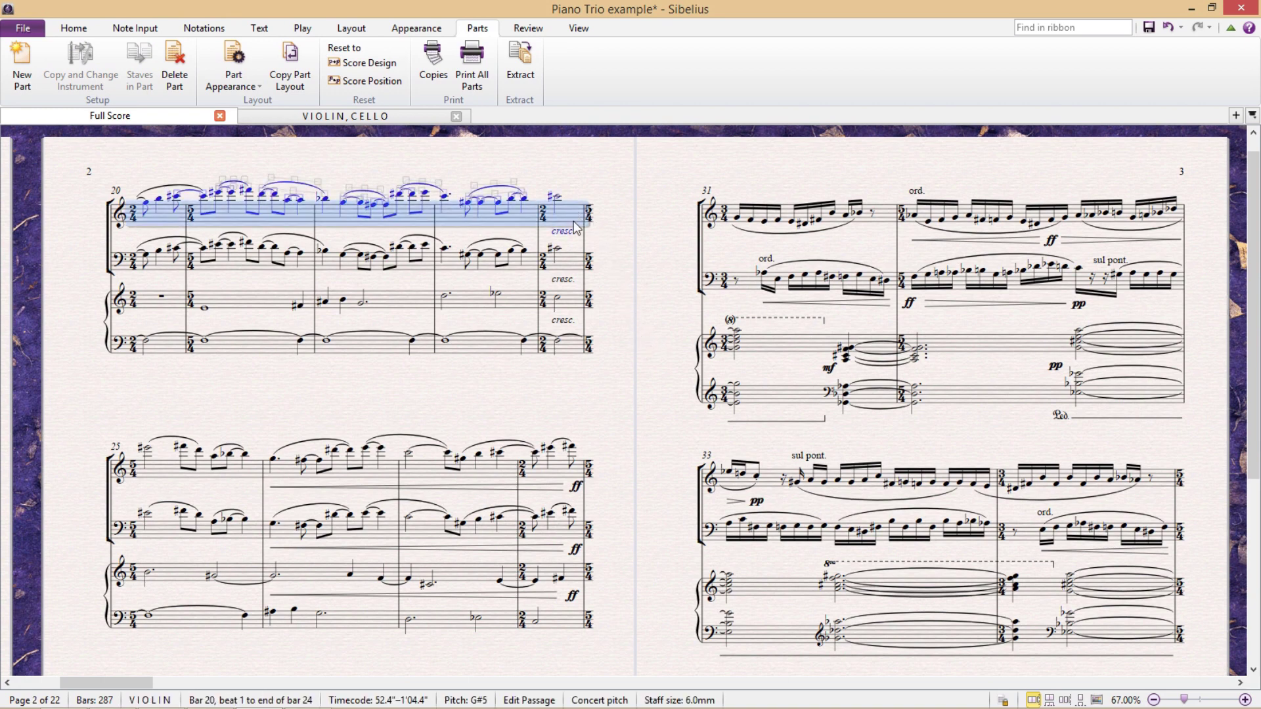
pyautogui.keyDown('shift'); pyautogui.click(578, 267); pyautogui.keyUp('shift')
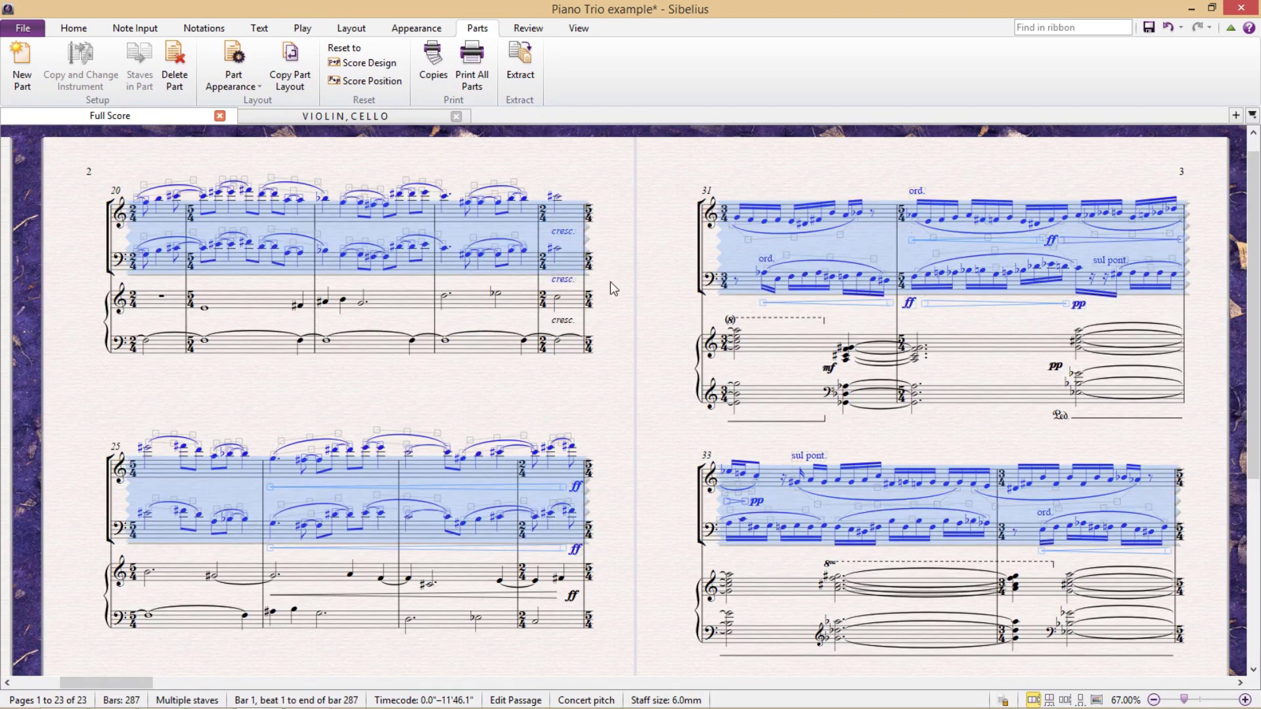
pyautogui.hotkey('ctrl', 'alt', 'i')
pyautogui.click(172, 536)
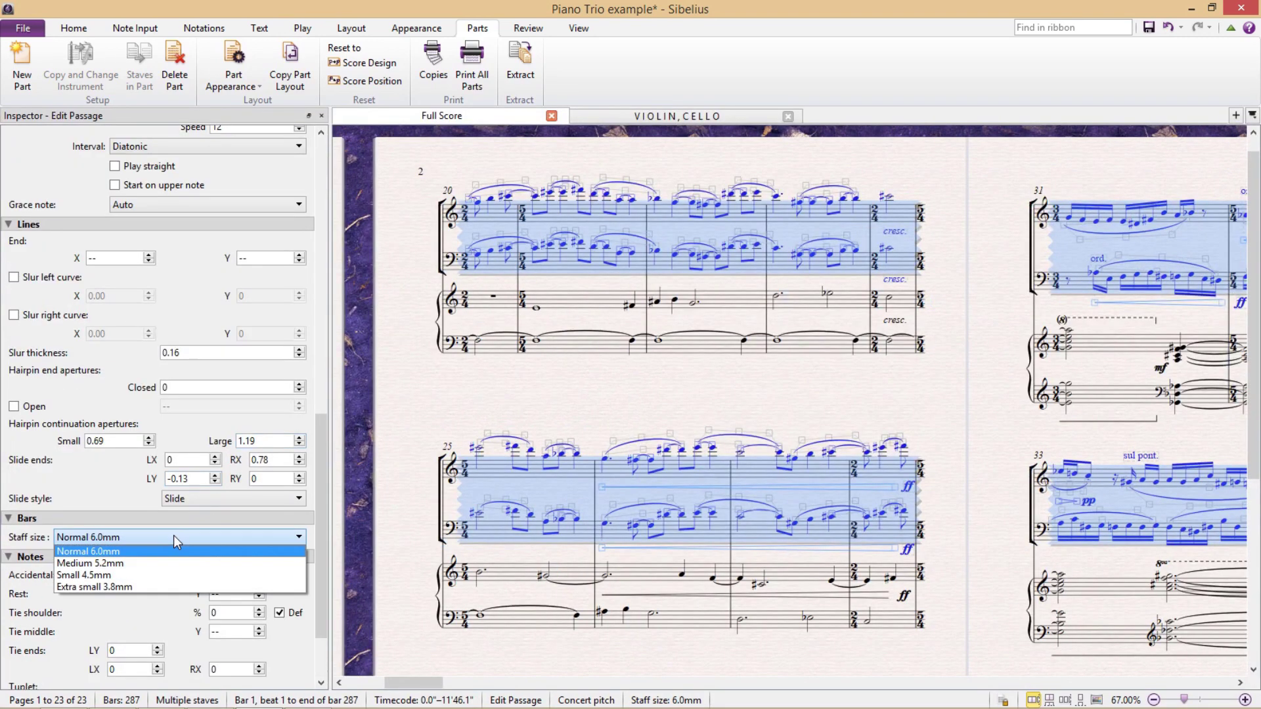
pyautogui.click(163, 575)
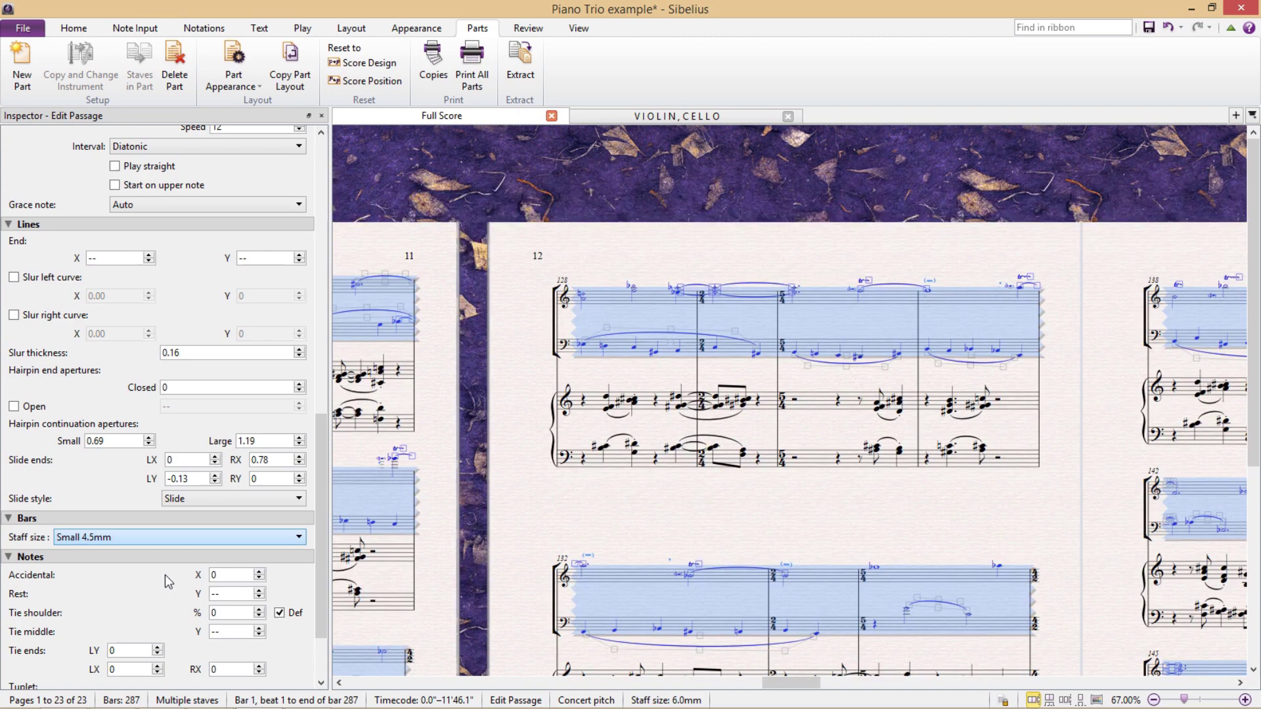
pyautogui.hotkey('ctrl', 'alt', 'i')
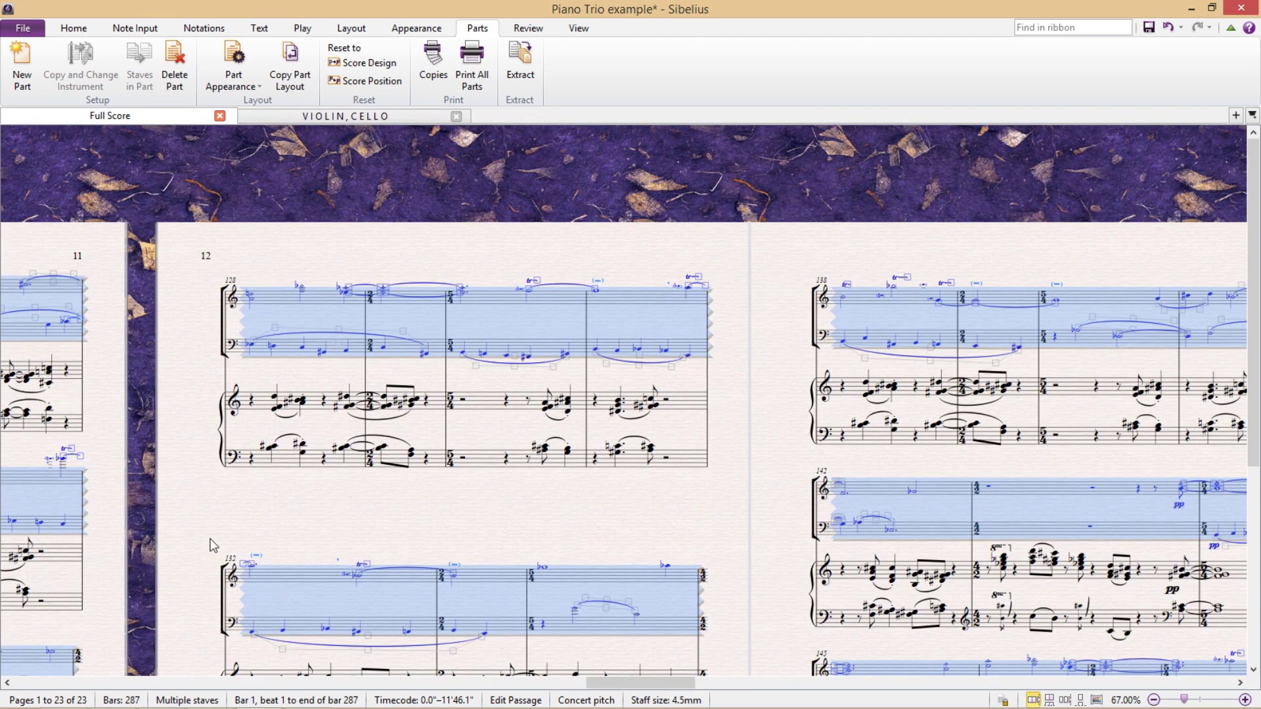
pyautogui.moveTo(211, 540); pyautogui.dragTo(301, 349)
pyautogui.press('Escape')
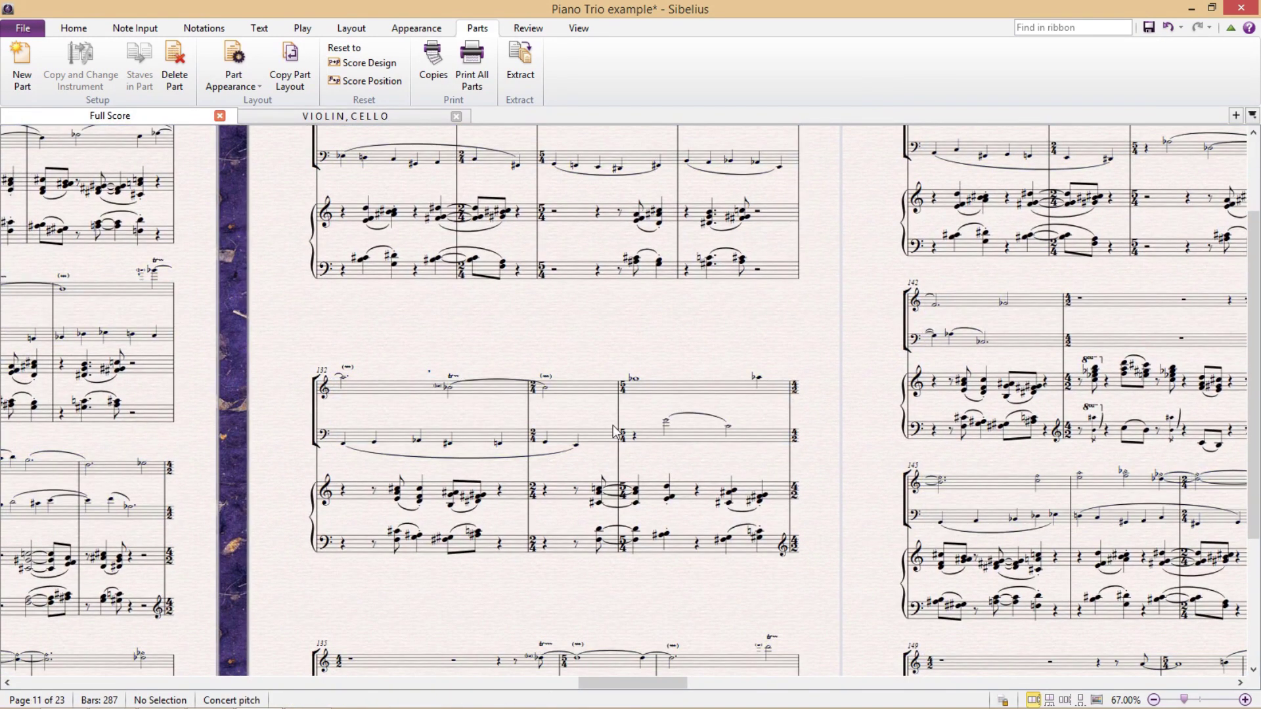
# Select the entire score and re-optimize staff spacing with Layout > Optimize
pyautogui.doubleClick(674, 384)
pyautogui.click(674, 385)
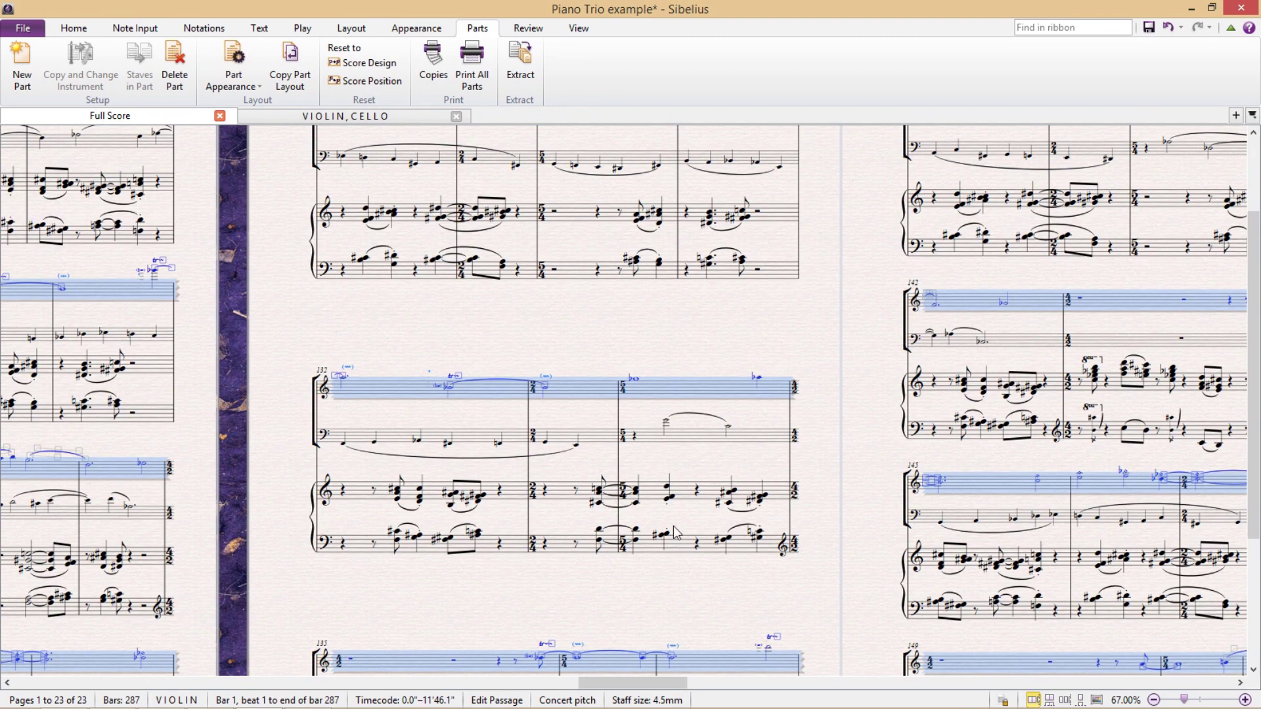
pyautogui.hotkey('ctrl', 'a')
pyautogui.click(351, 28)
pyautogui.click(282, 62)
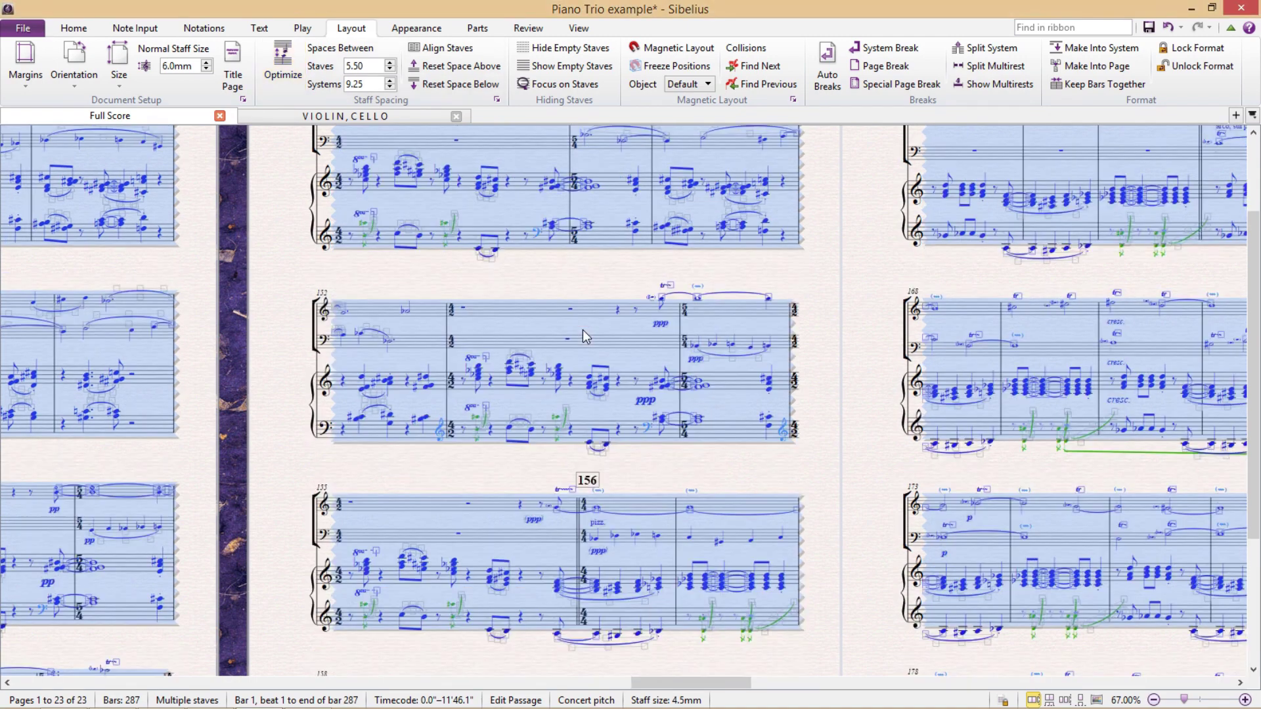
# Deselect and scroll back through the now 20-page score to check the spacing
pyautogui.click(811, 278)
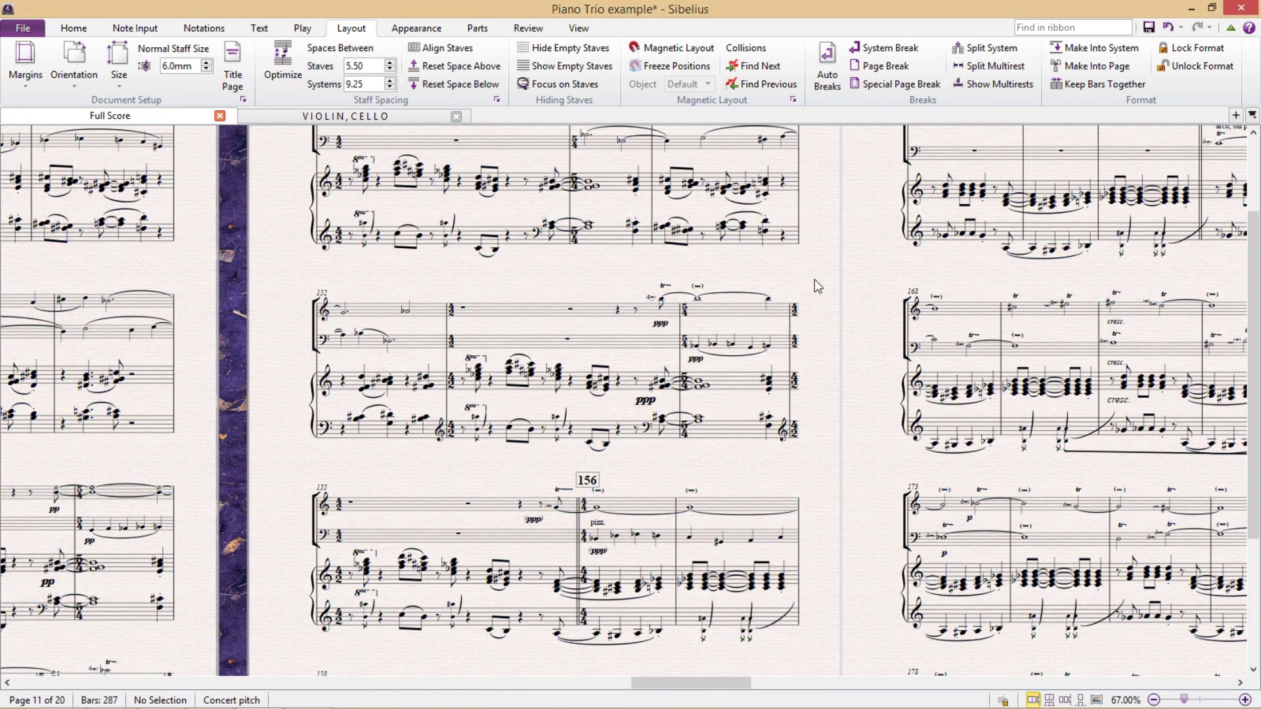
pyautogui.scroll(2, 763, 299)
pyautogui.hscroll(-10, 258, 475)
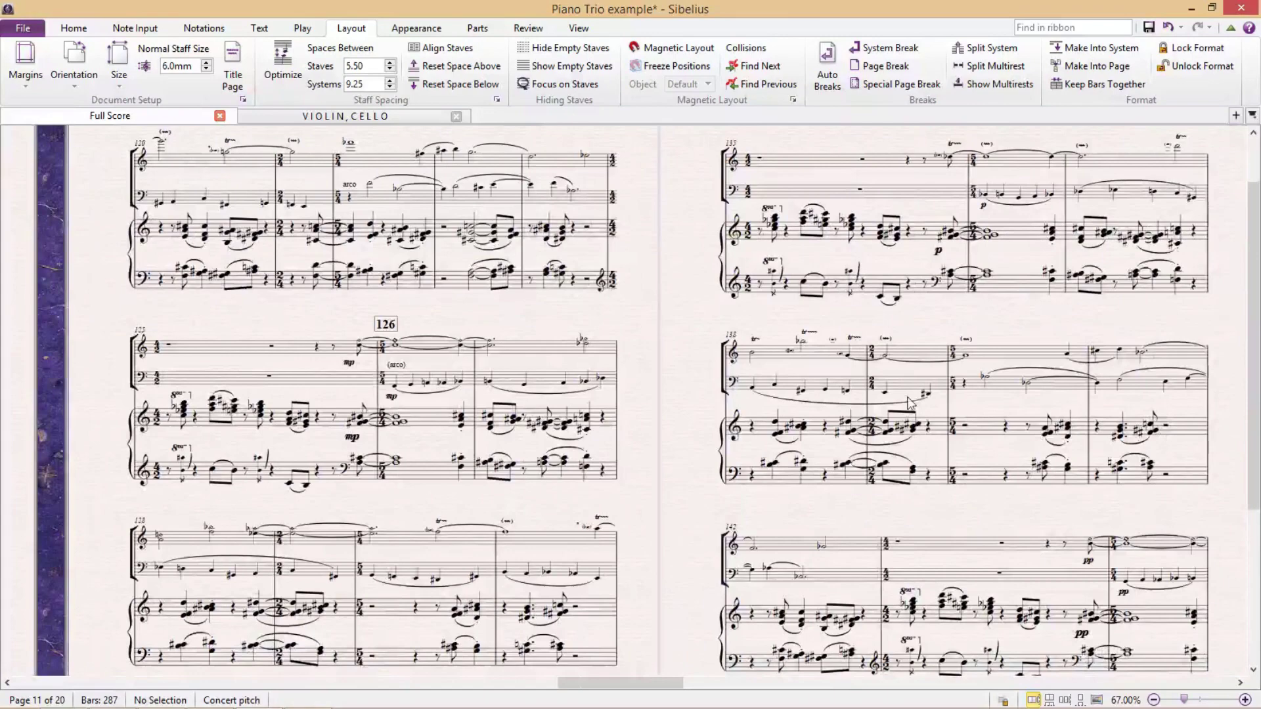